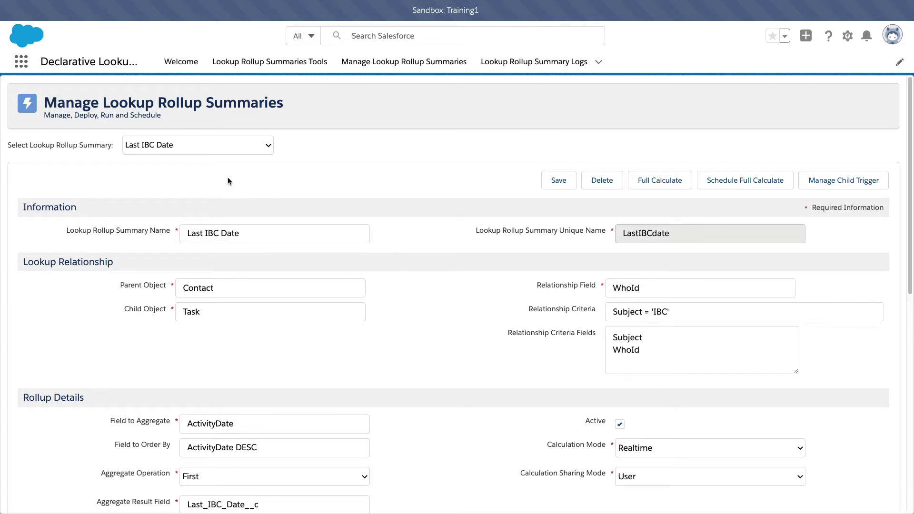
- Examine the Last IBC Date rollup's parent object, child object and relationship field
scroll(228, 180, "down", 1)
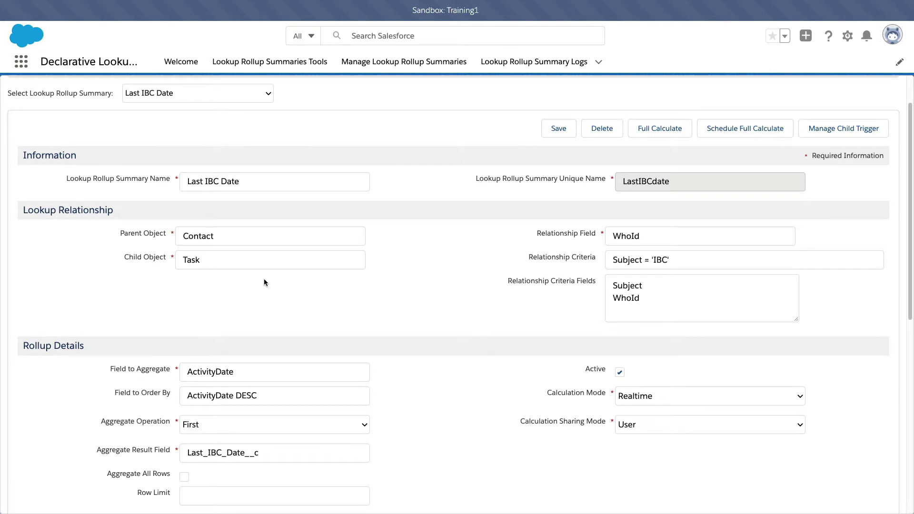
scroll(263, 278, "up", 1)
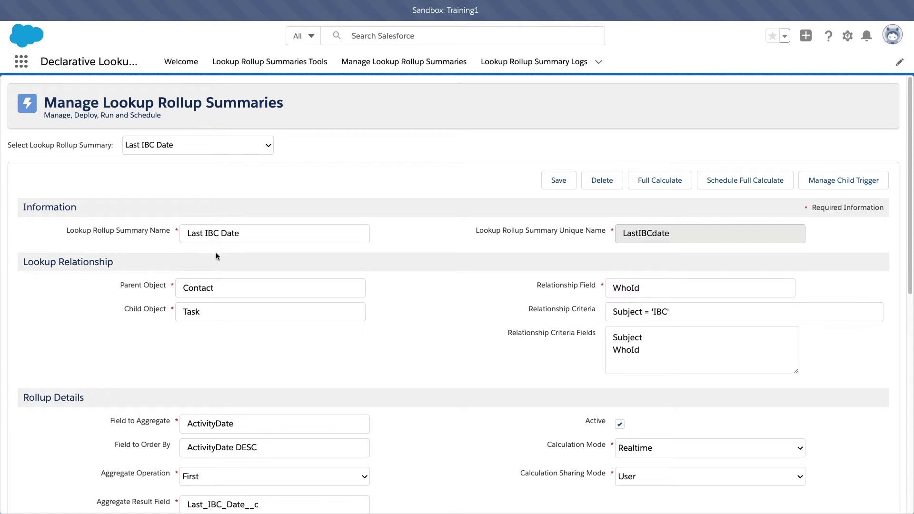
left_click_drag(214, 288, 176, 292)
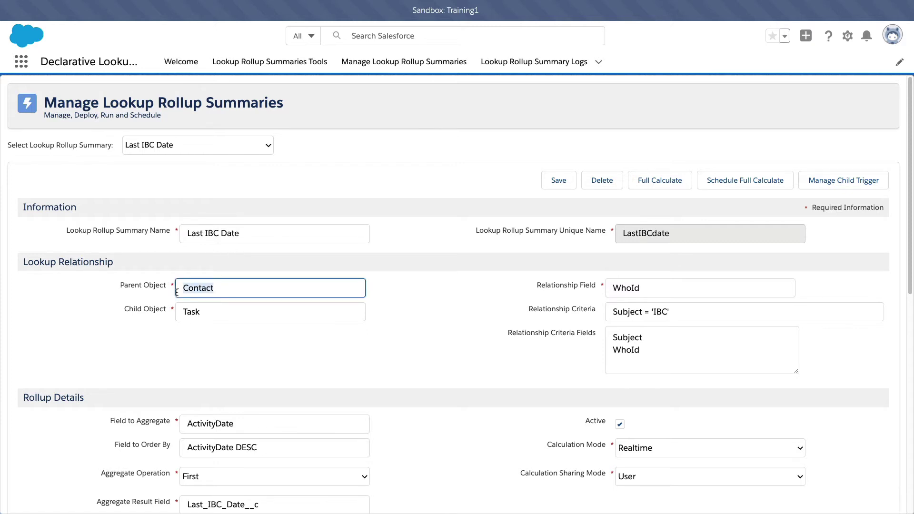
left_click(214, 260)
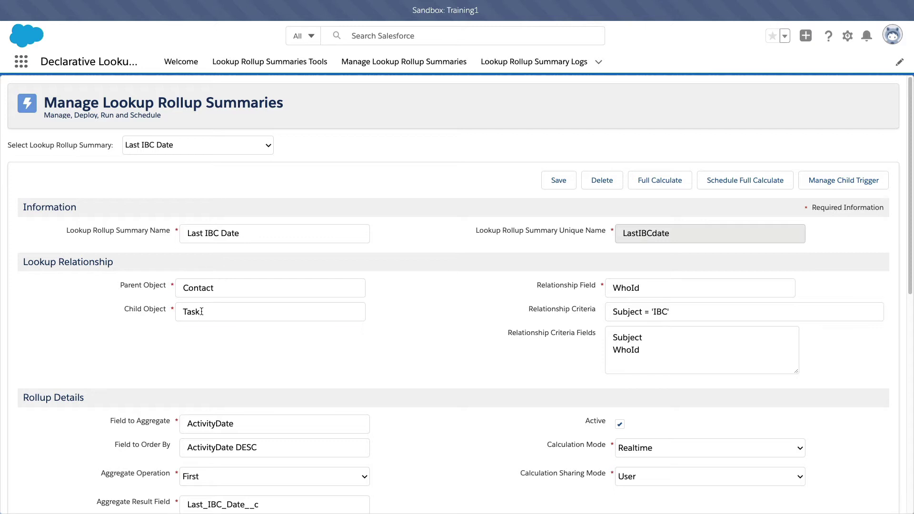
left_click_drag(203, 312, 179, 313)
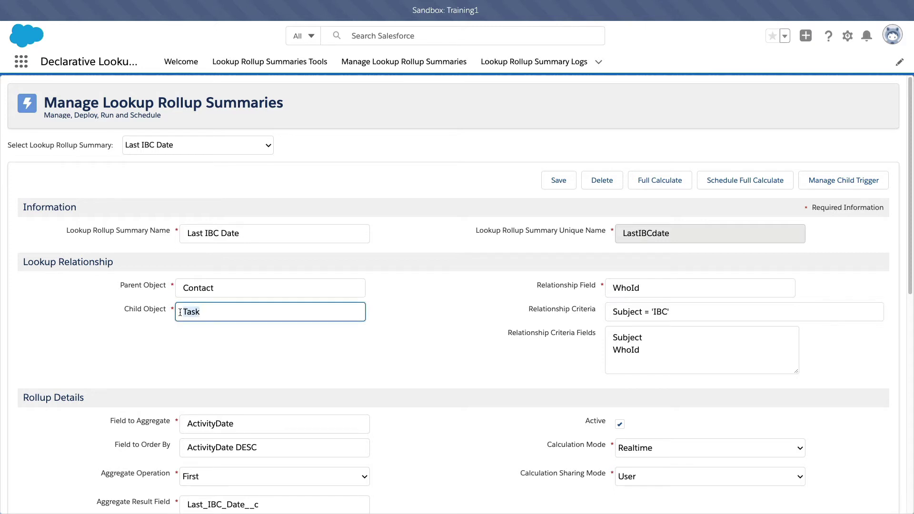
double_click(209, 292)
left_click(218, 325)
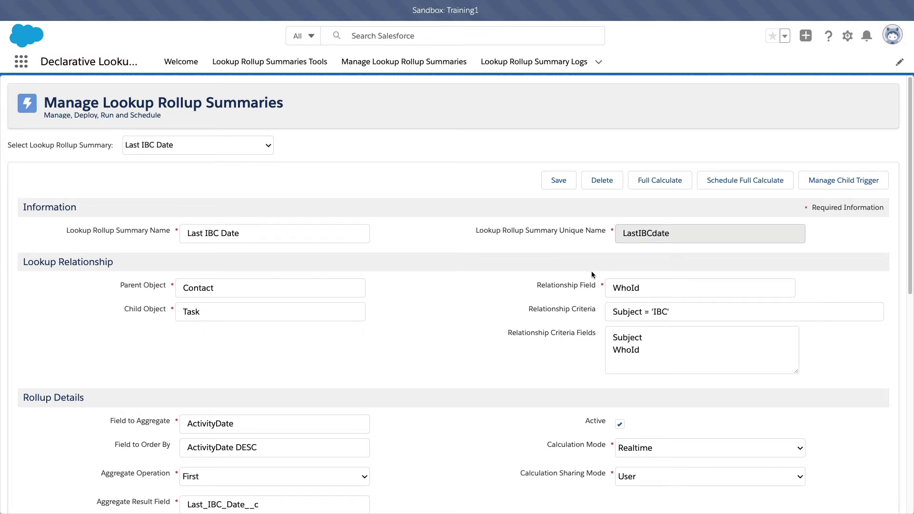
double_click(631, 291)
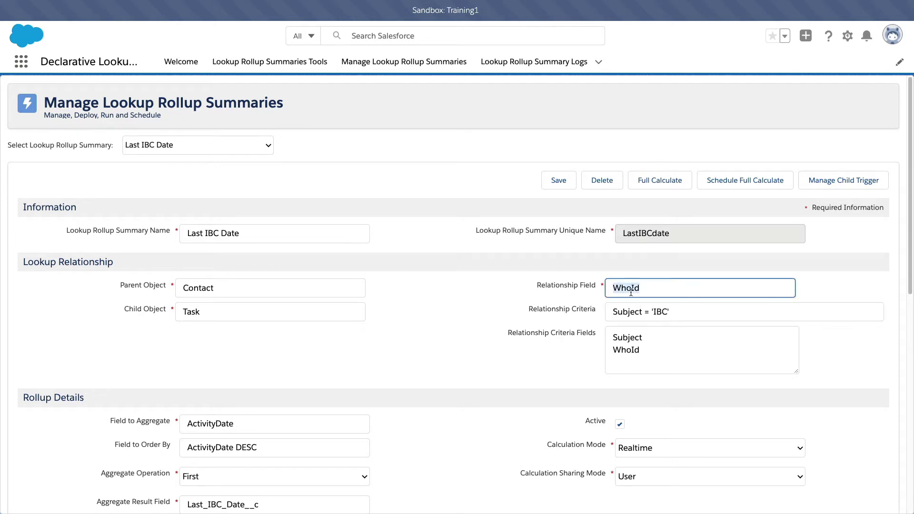
double_click(203, 315)
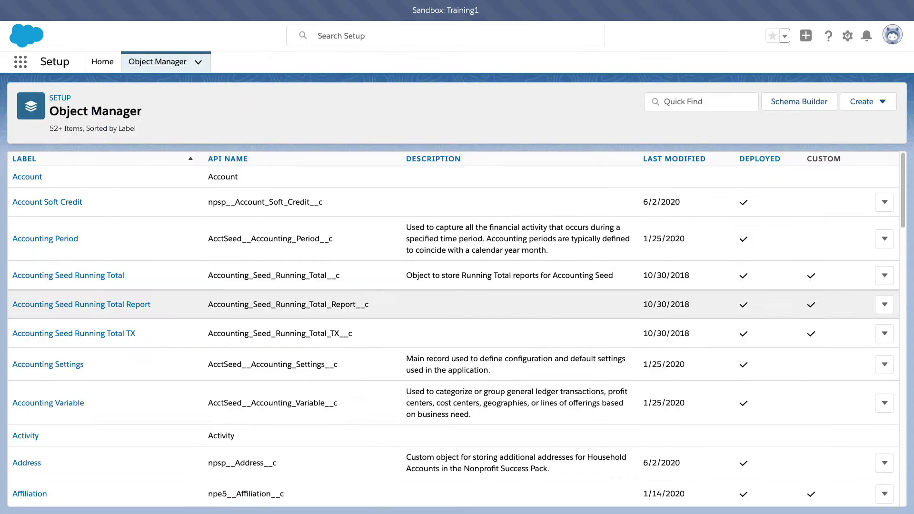
- Find the Task object in Setup's Object Manager and open its Fields & Relationships list
left_click(691, 104)
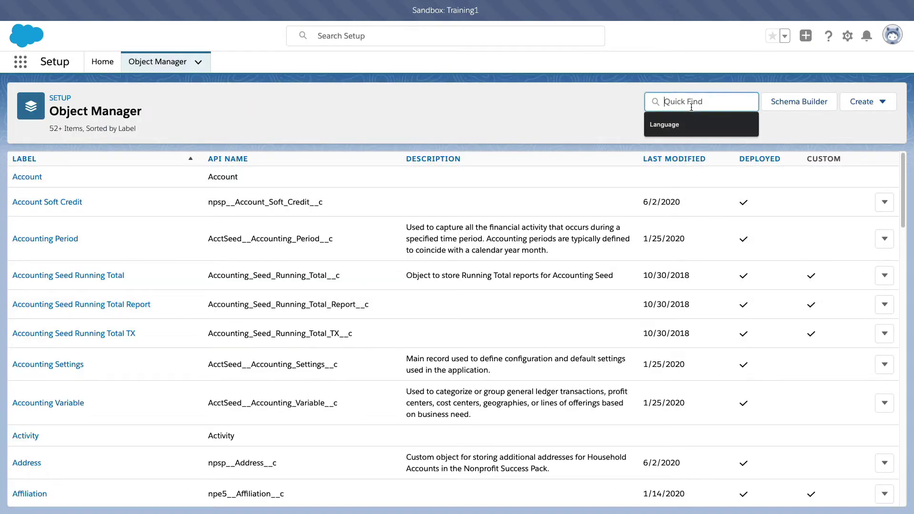
type("Task")
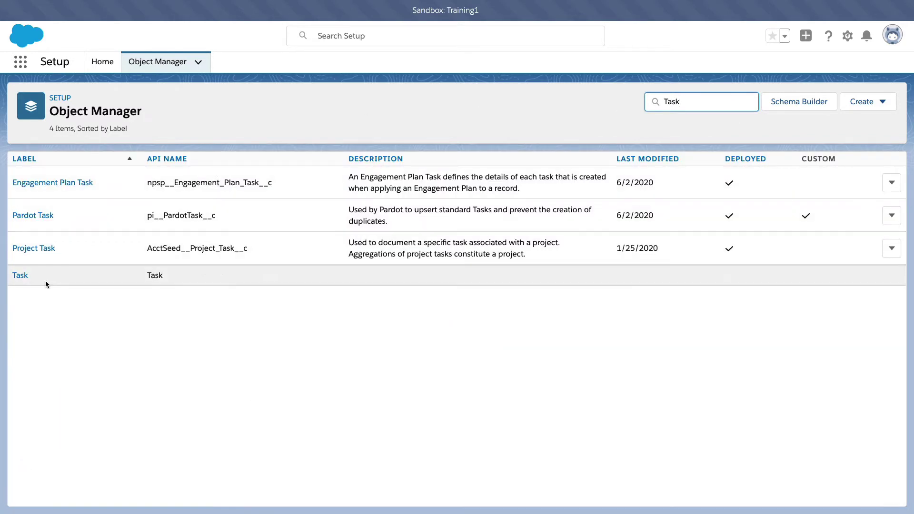
left_click(20, 275)
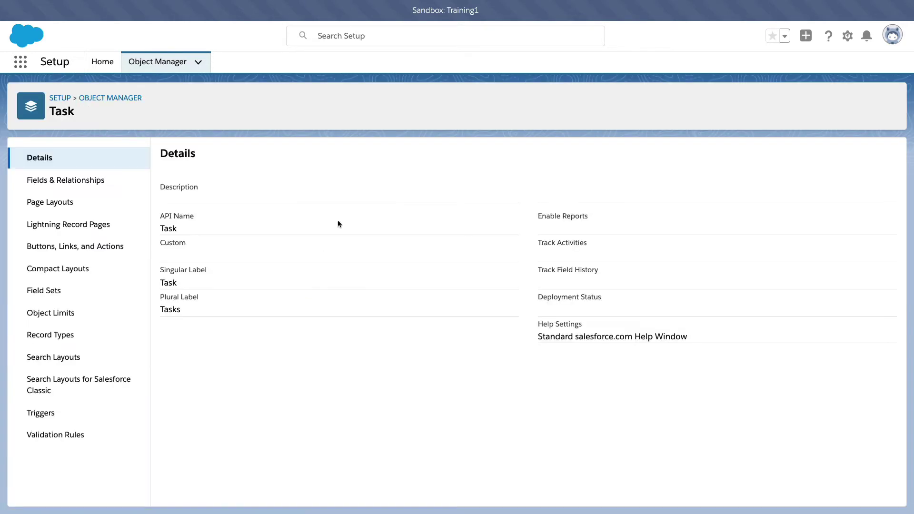
left_click(126, 173)
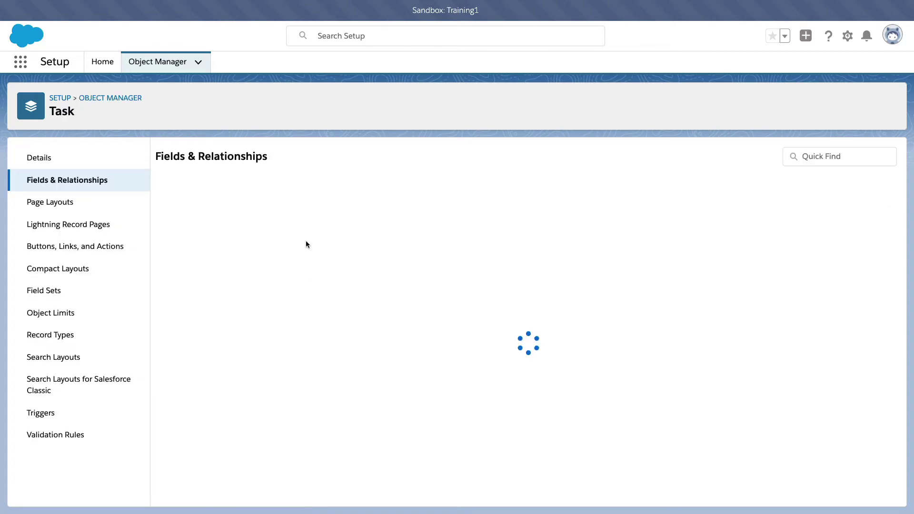
- Try to find the Task field that links to contacts by searching the field list for "Who" and "Contact"
left_click(834, 156)
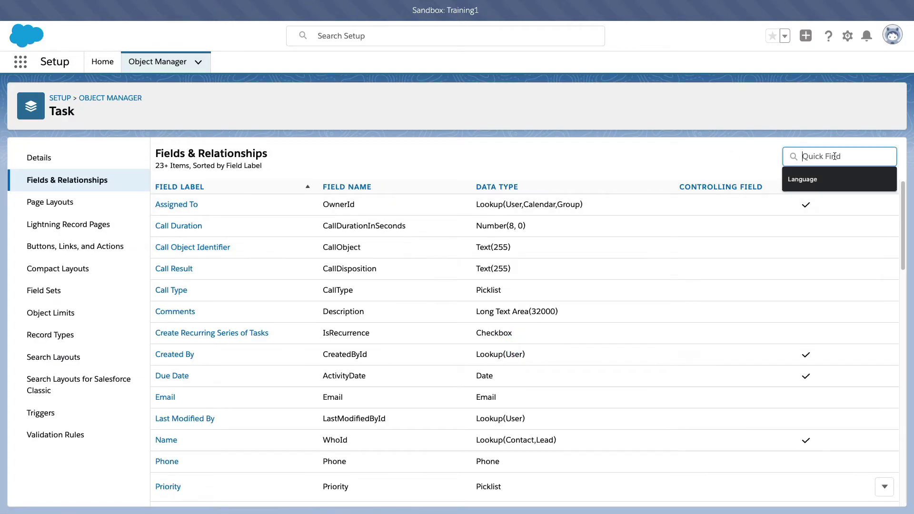
type("Who")
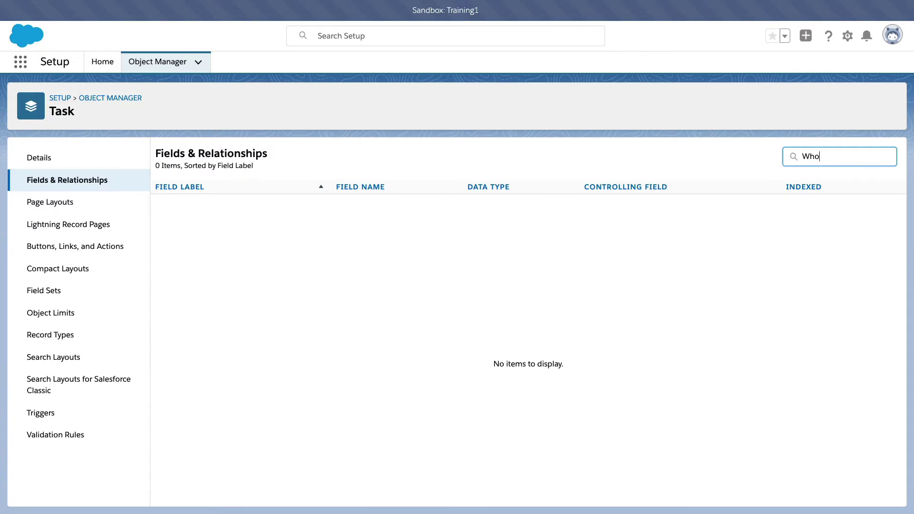
key("BackSpace")
key("BackSpace")
type("Contact")
key("ctrl+a")
key("BackSpace")
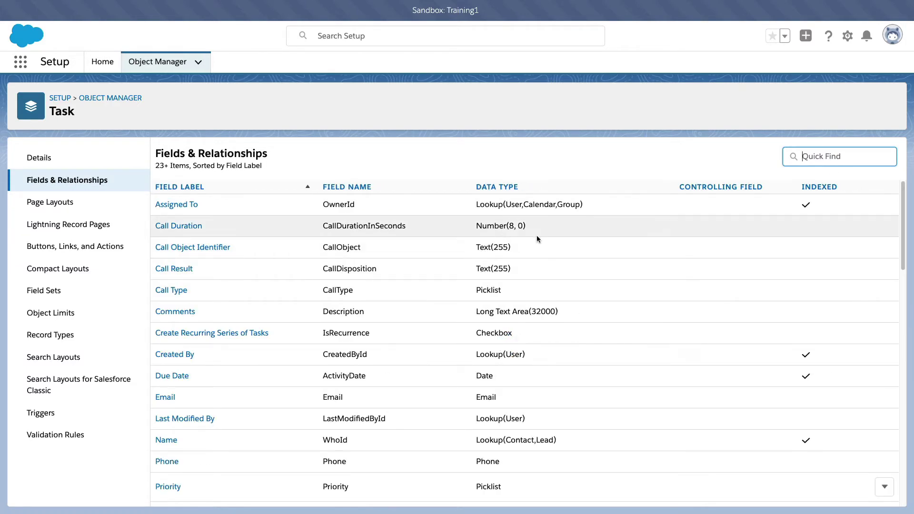
- Locate the Name field in the full Task field list and check its field name and data type
scroll(547, 208, "down", 1)
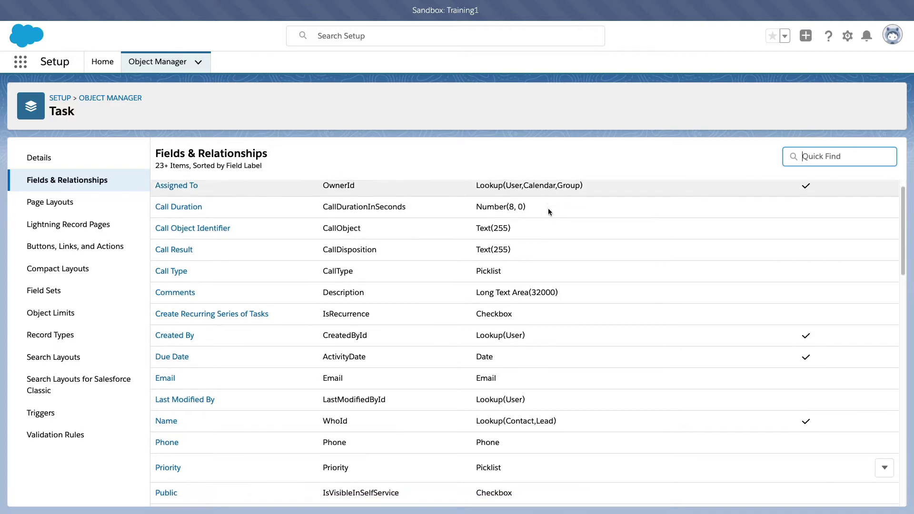
scroll(547, 212, "down", 1)
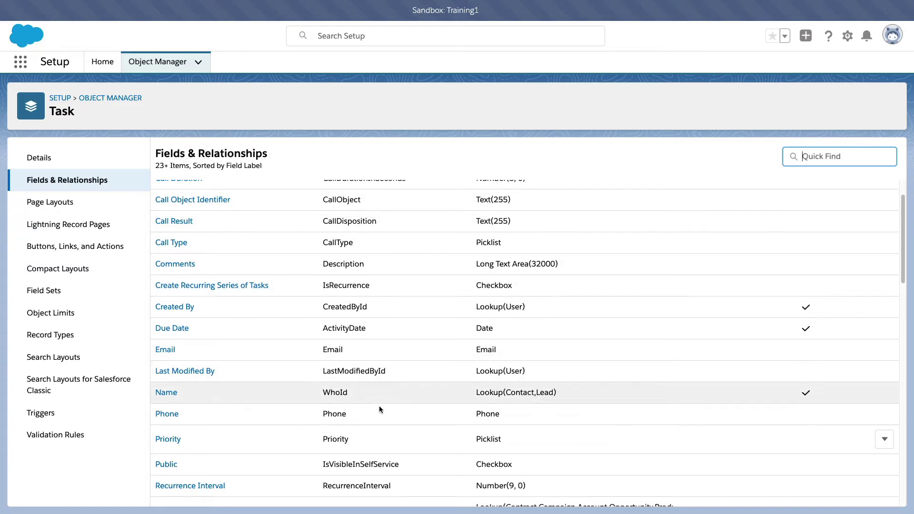
double_click(336, 395)
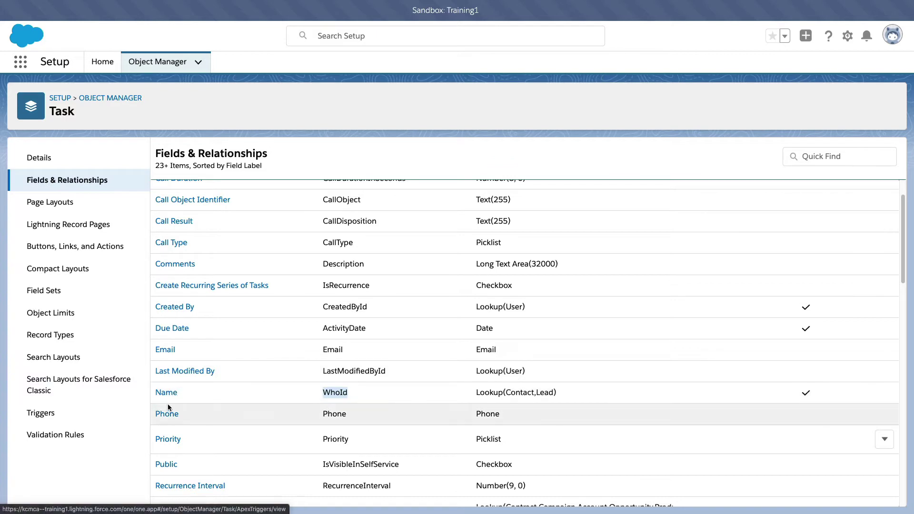
triple_click(514, 391)
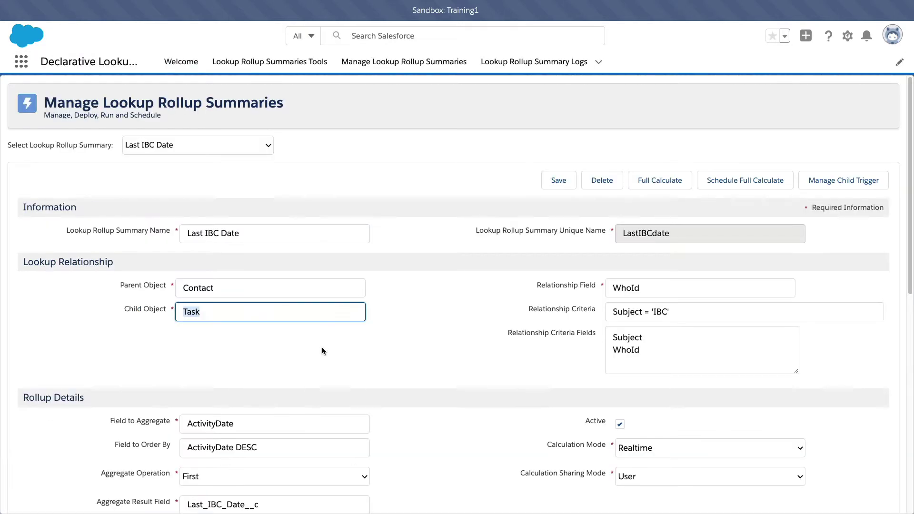
- Return to the Last IBC Date rollup and examine the field and value used in its relationship criteria
left_click(415, 340)
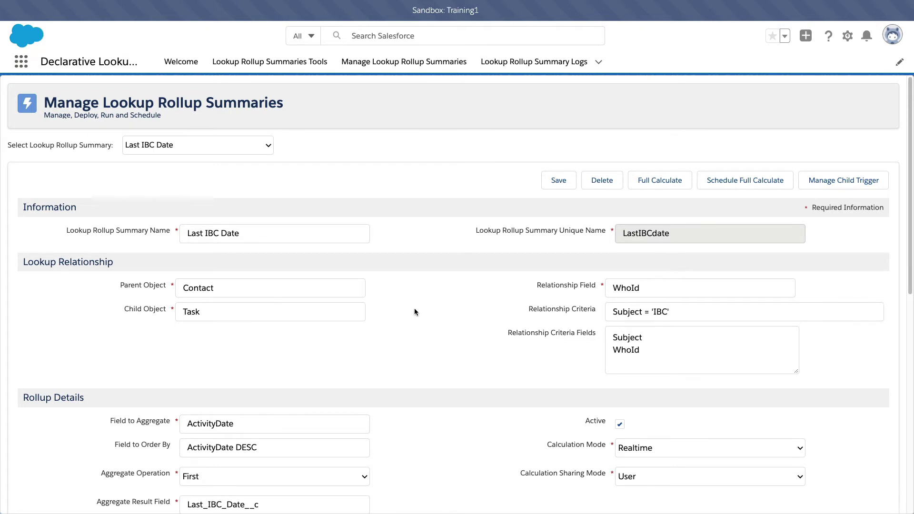
scroll(420, 310, "down", 1)
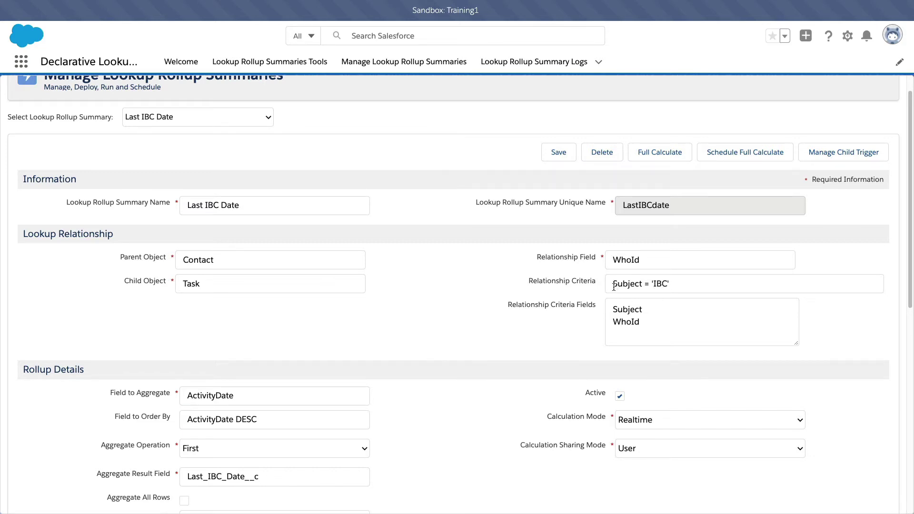
double_click(626, 284)
double_click(659, 284)
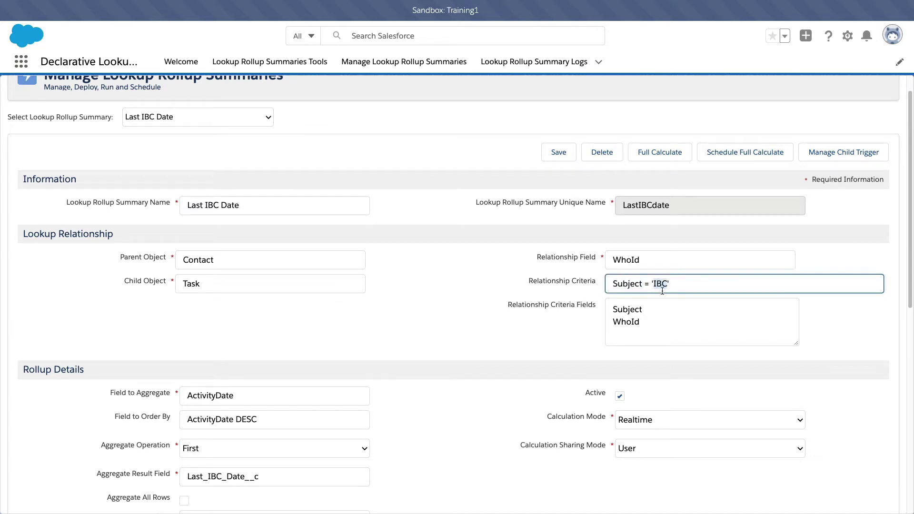
left_click(667, 301)
double_click(661, 284)
left_click(440, 279)
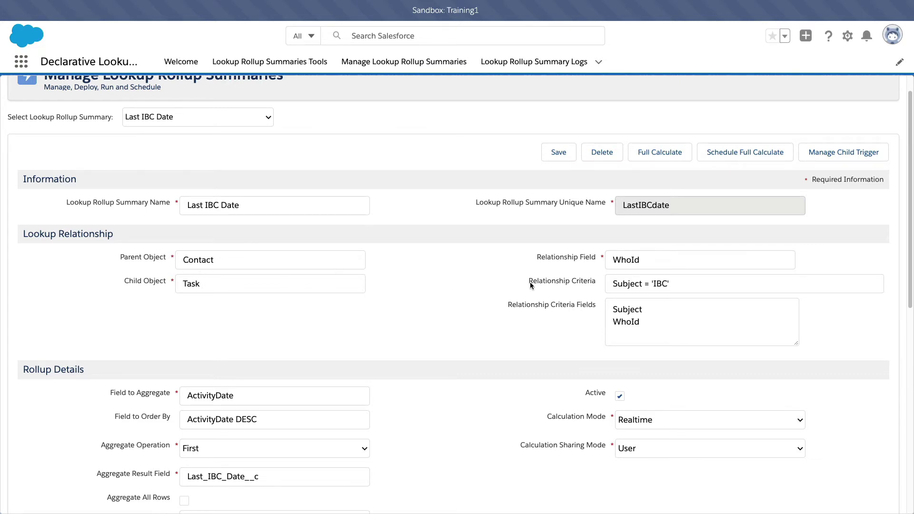
double_click(661, 283)
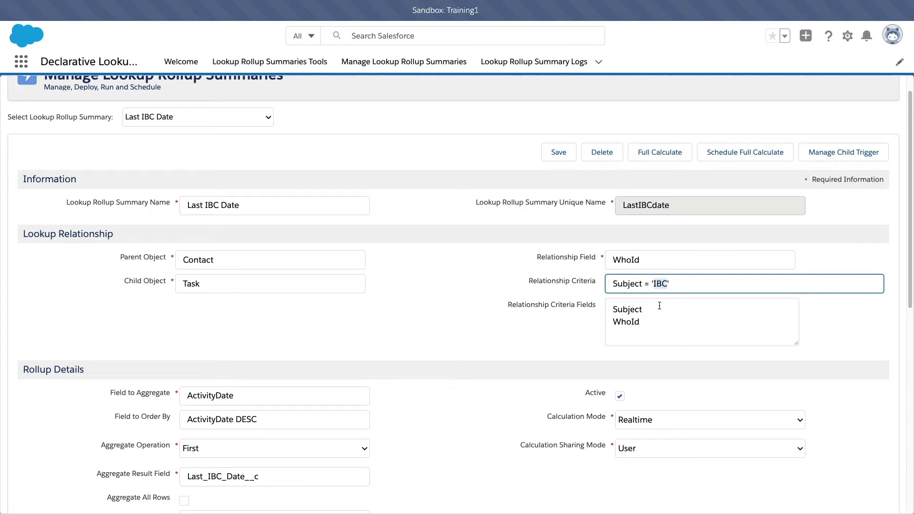
- Compare the relationship criteria fields with the rollup's relationship criteria and relationship field
double_click(627, 309)
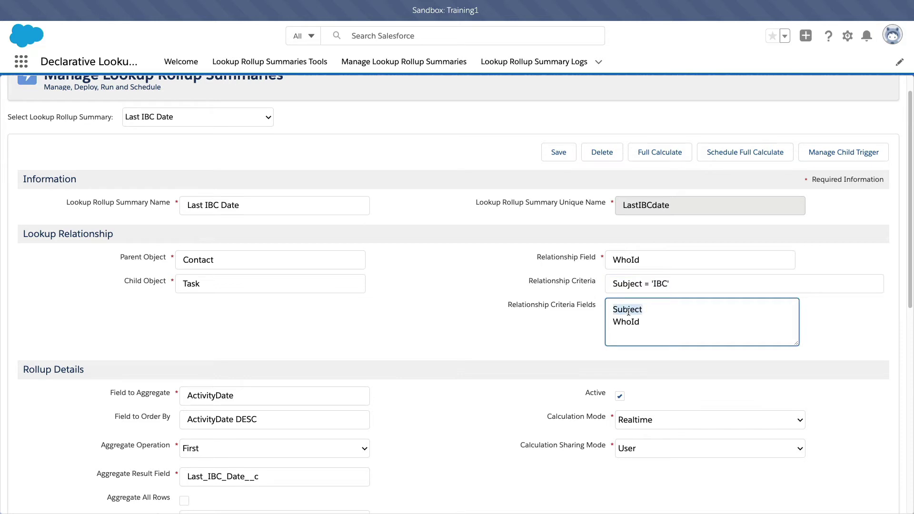
double_click(624, 283)
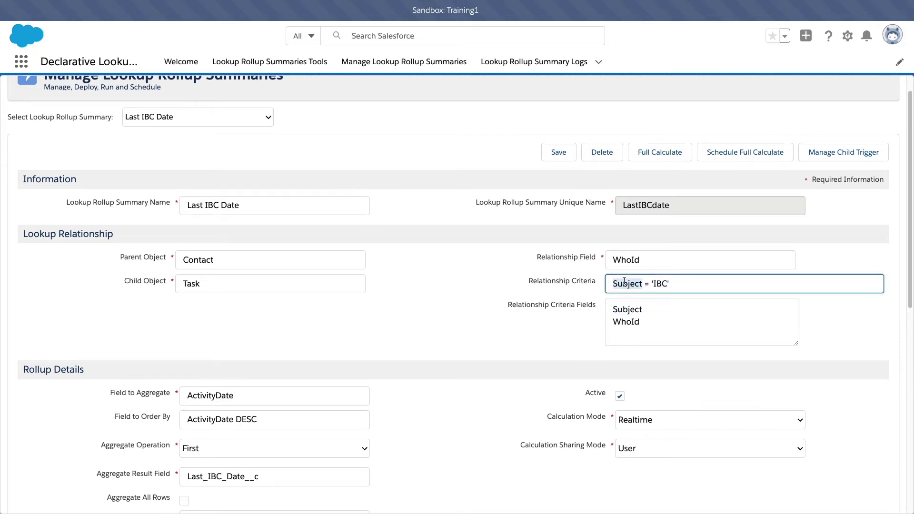
double_click(624, 320)
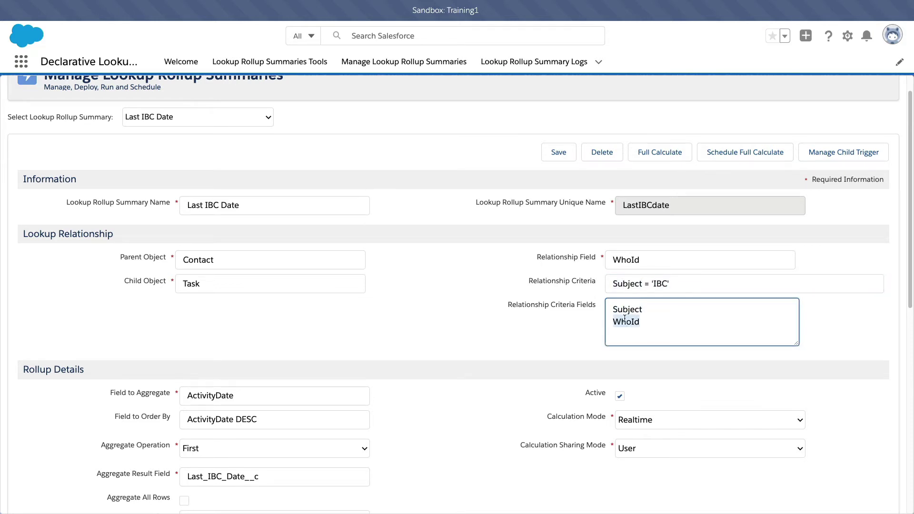
left_click(623, 265)
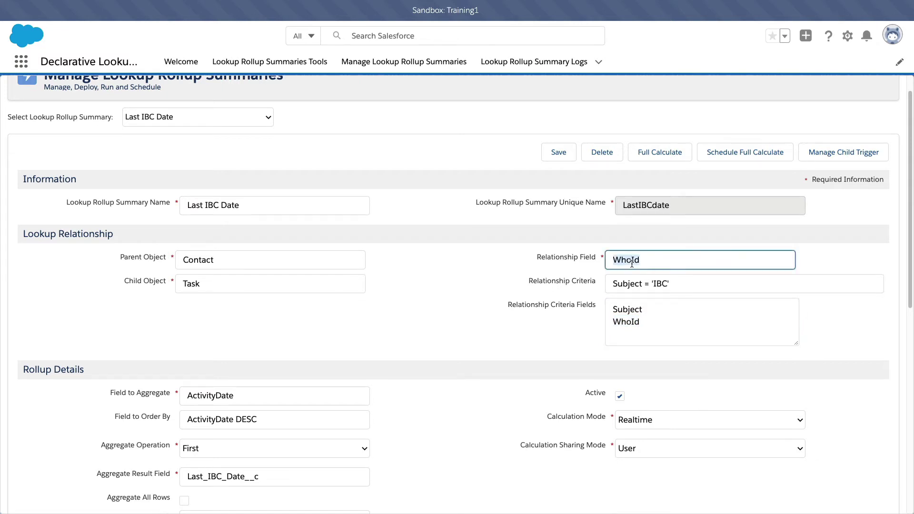
left_click(534, 327)
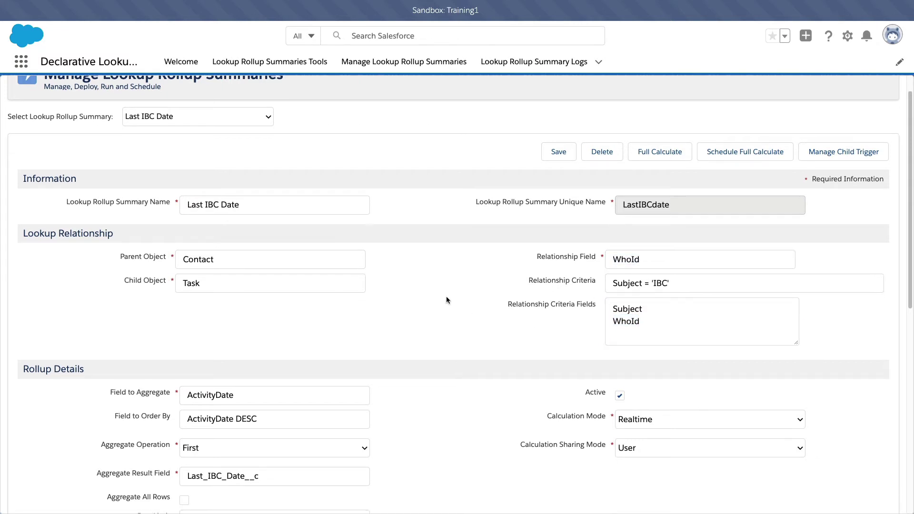
- Examine the field to aggregate and the field to order by in the rollup details
scroll(446, 296, "down", 2)
scroll(446, 298, "down", 2)
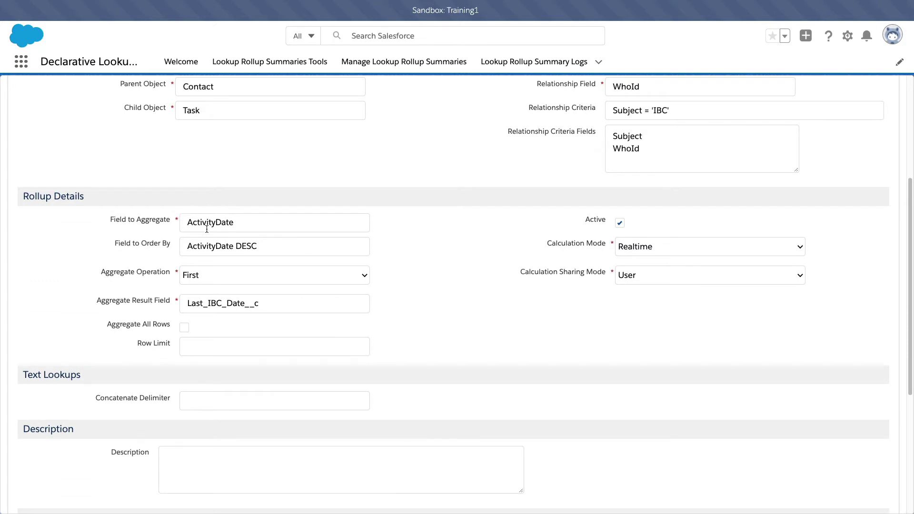
double_click(215, 219)
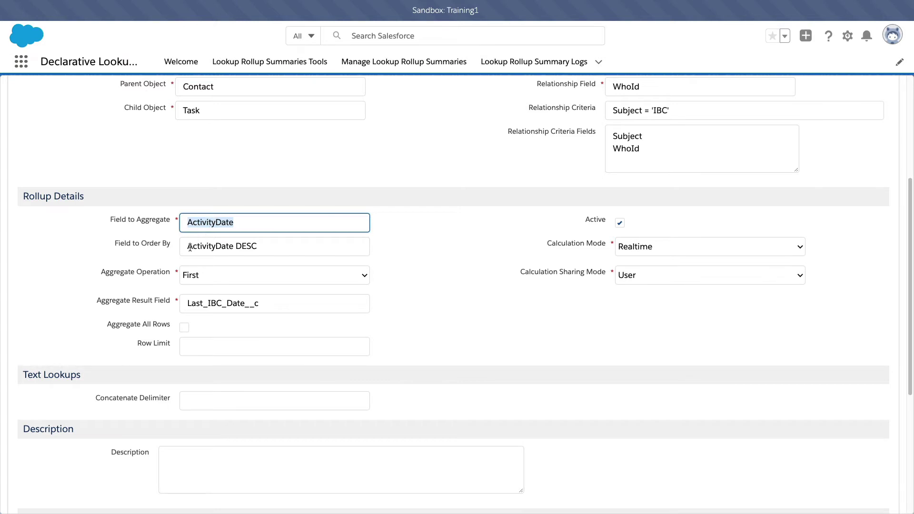
double_click(211, 247)
triple_click(252, 246)
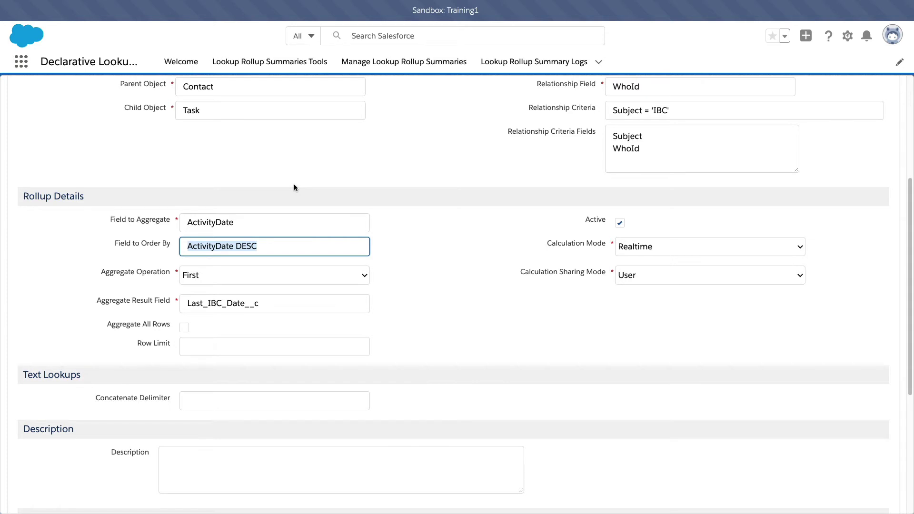
- Check the aggregate result field against the parent object that holds it
double_click(248, 303)
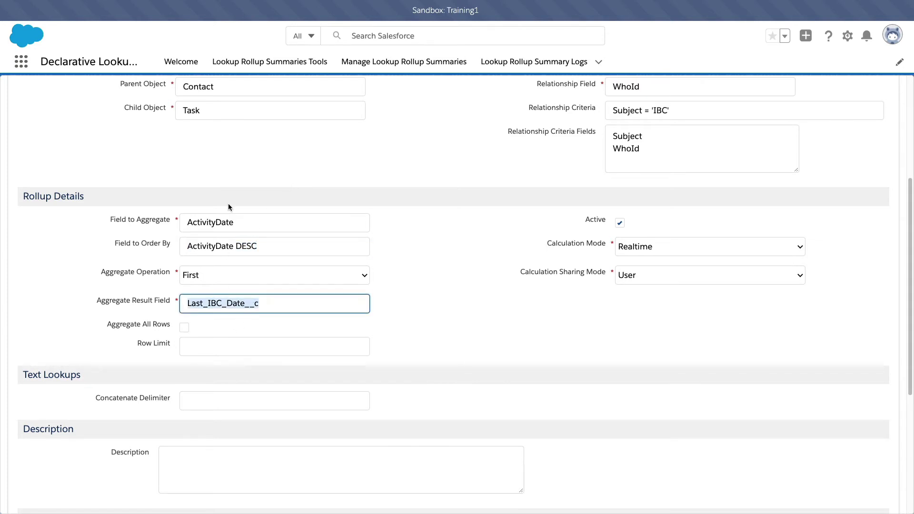
scroll(227, 204, "up", 1)
double_click(206, 97)
double_click(231, 315)
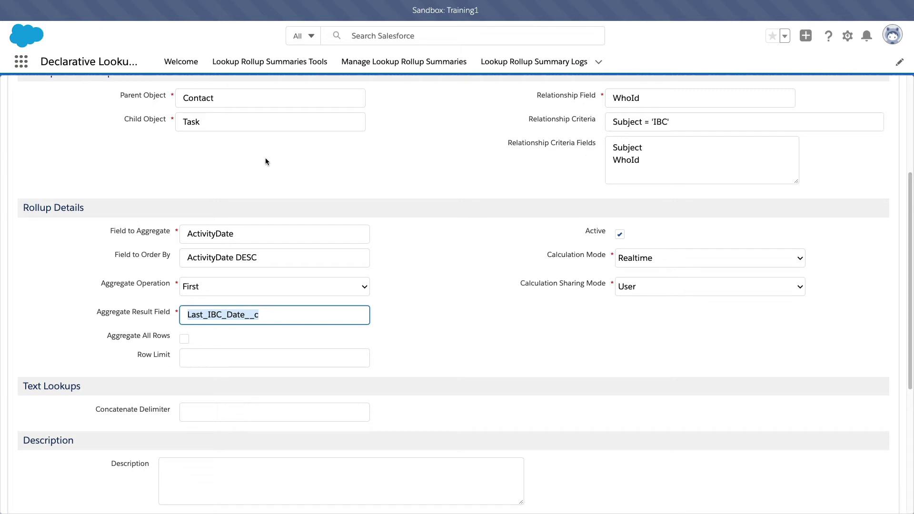
double_click(207, 103)
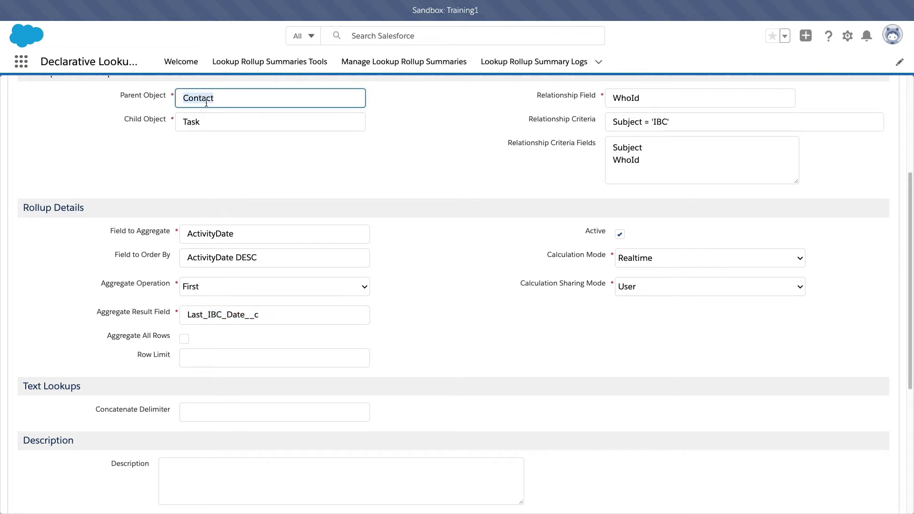
- Find the Contact object in Object Manager and open its list of fields and relationships
key("ctrl+Tab")
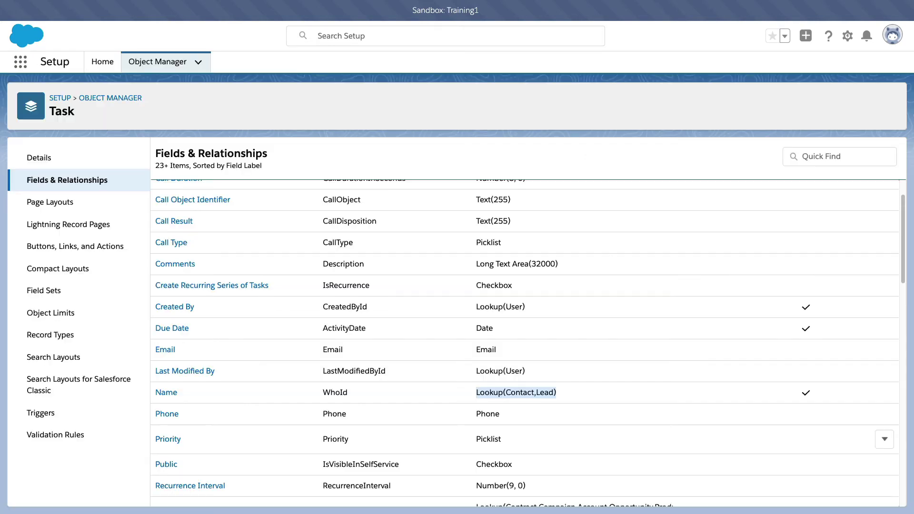
left_click(119, 99)
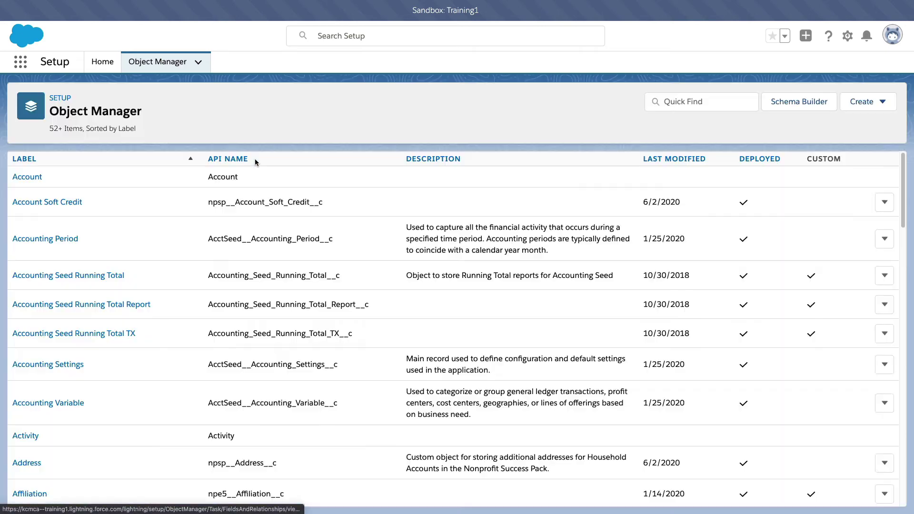
left_click(679, 101)
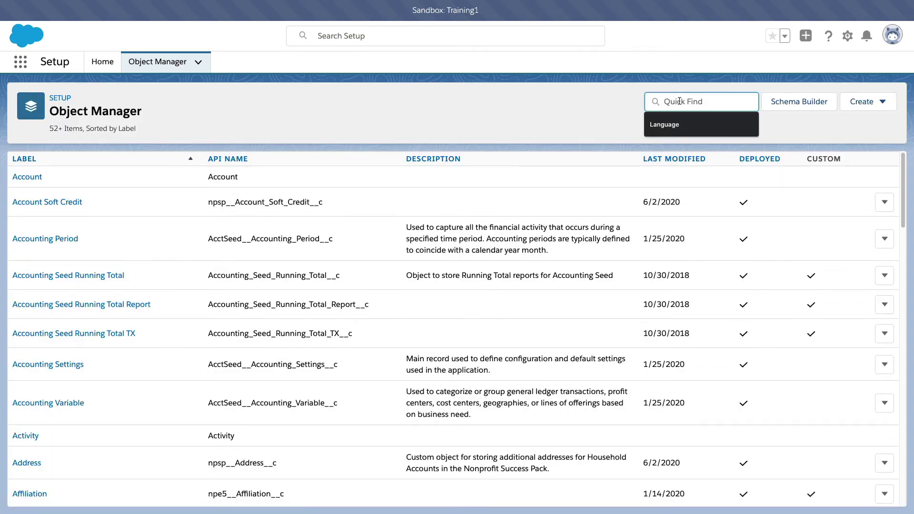
type("Contact")
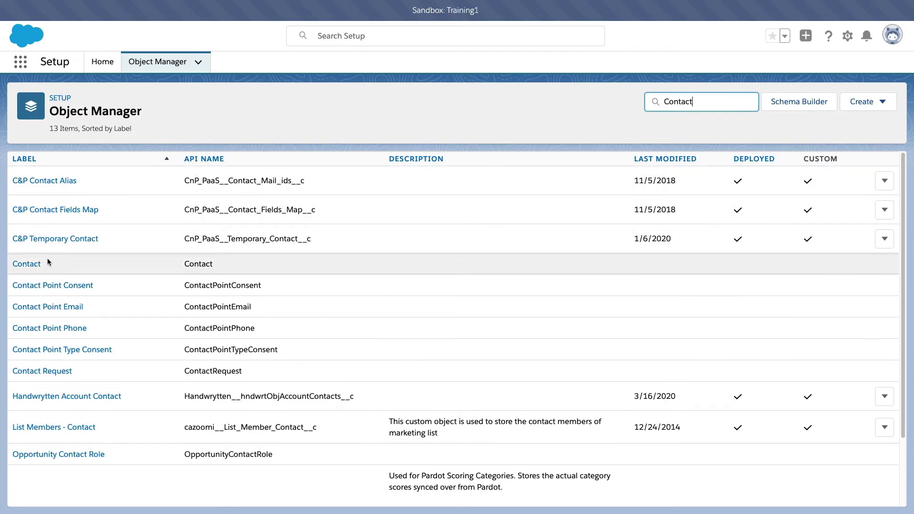
left_click(39, 265)
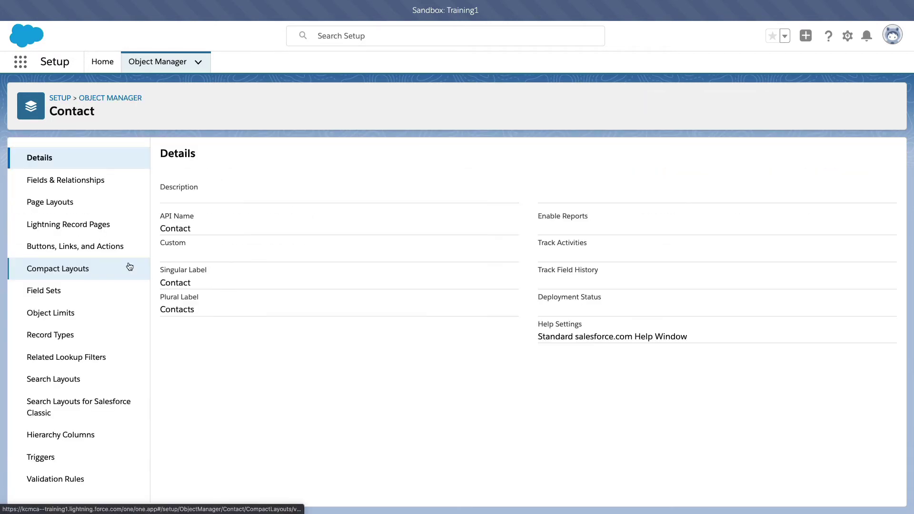
left_click(105, 190)
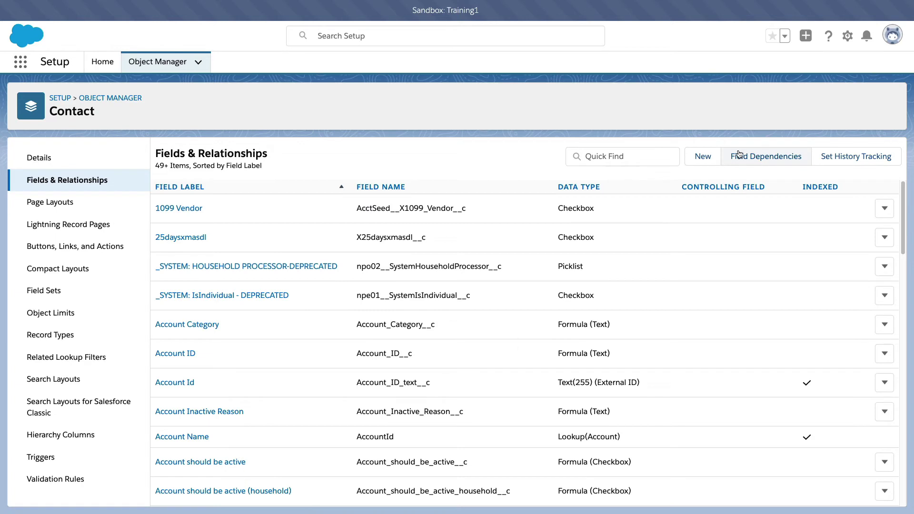
- Search the Contact fields for "Last IBC" and check the data type of the Last IBC Date field
left_click(614, 156)
type("Last IBC")
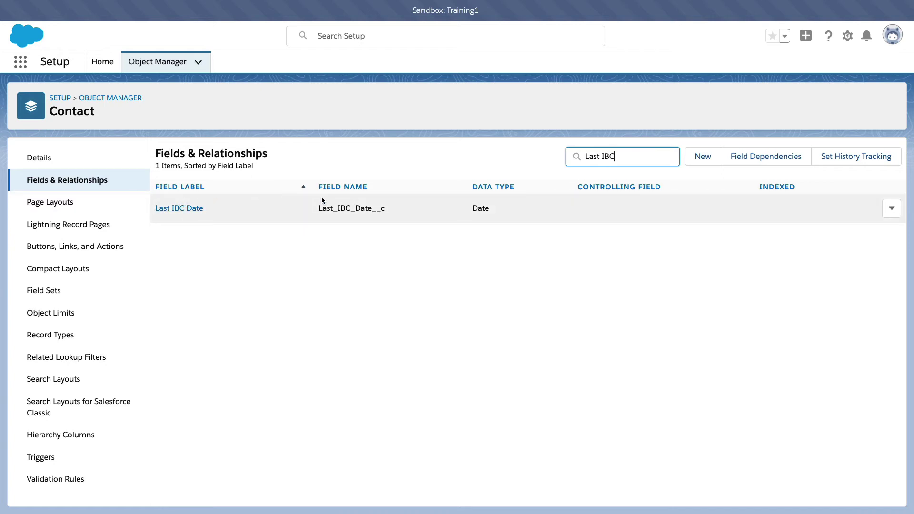
double_click(485, 206)
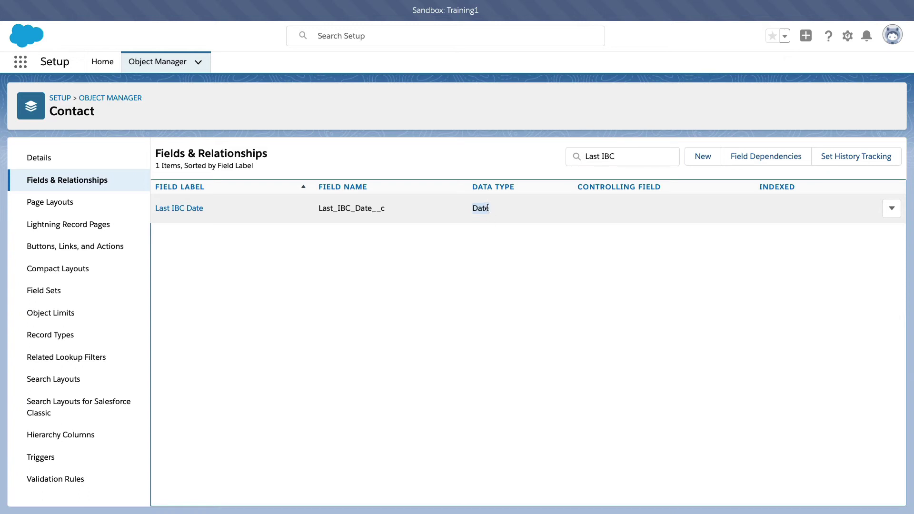
- Return to the Last IBC Date rollup and compare its field to aggregate with its aggregate result field
key("ctrl+Tab")
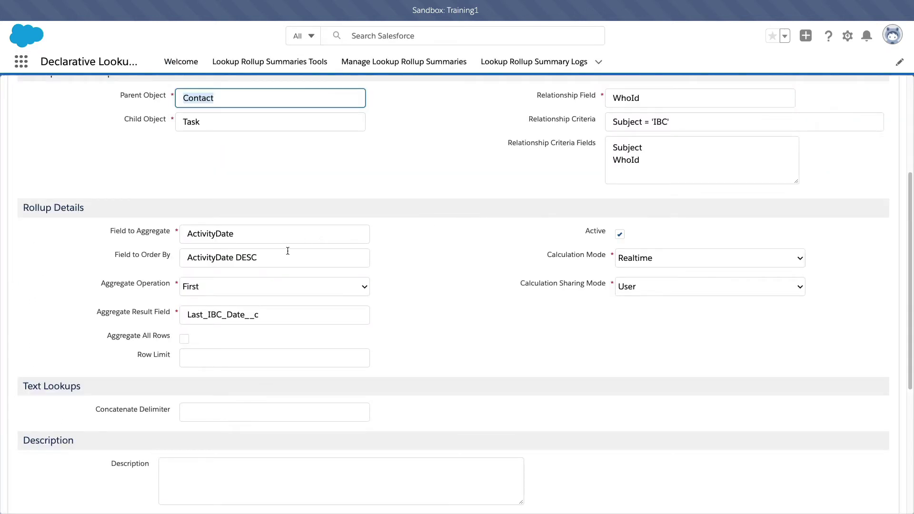
double_click(226, 233)
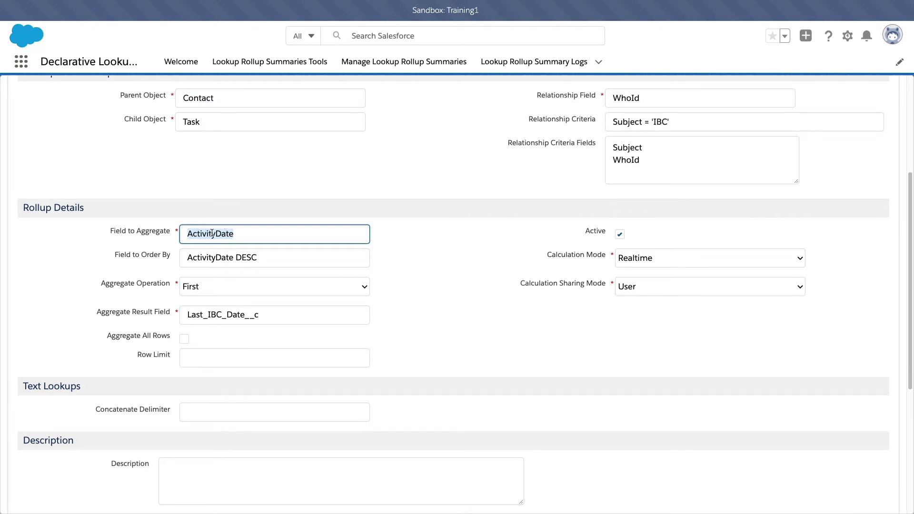
double_click(231, 312)
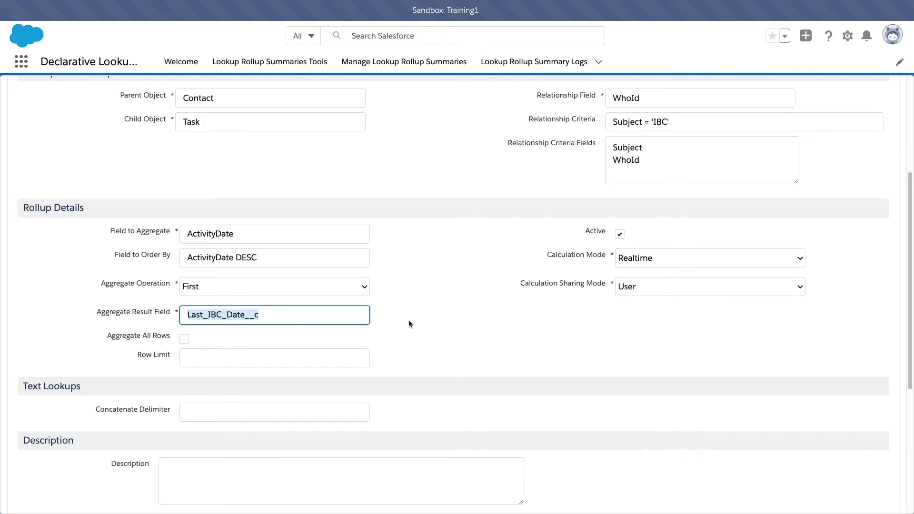
left_click(429, 307)
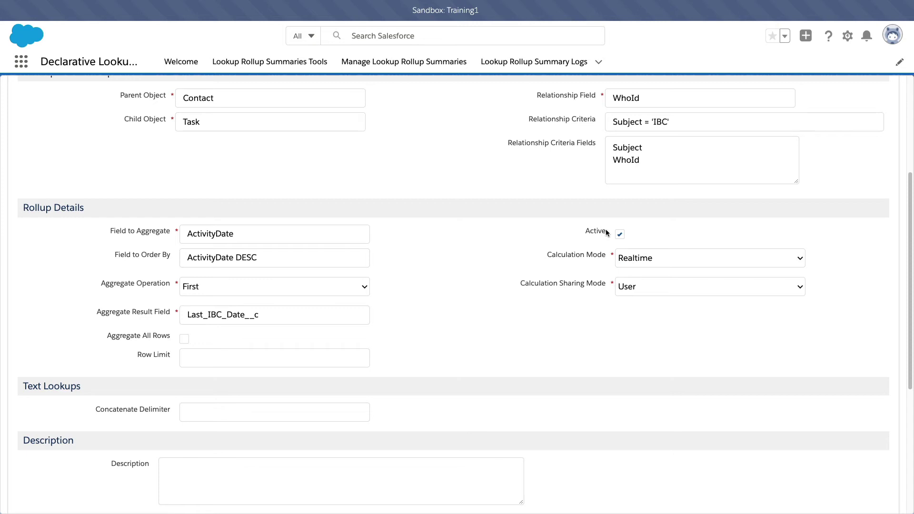
- Check the Active setting of the Last IBC Date rollup and the calculation options offered for it
left_click(620, 235)
scroll(622, 235, "up", 1)
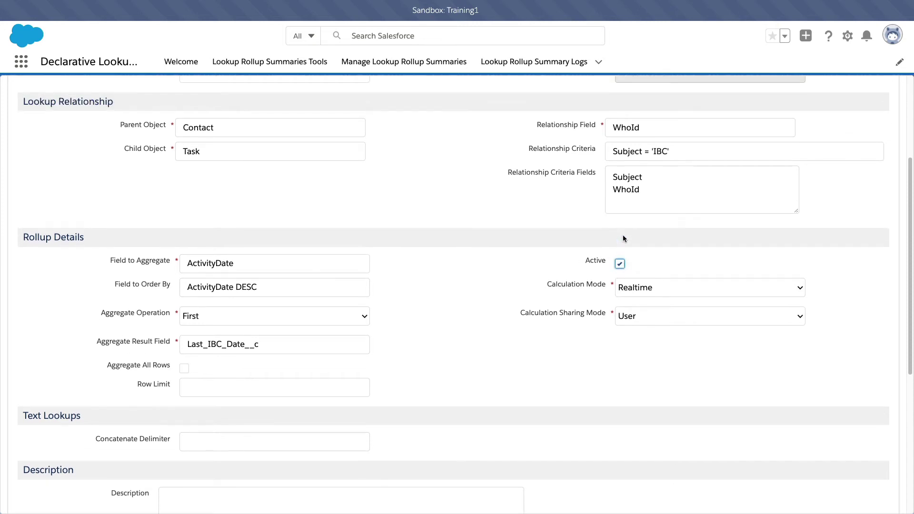
scroll(538, 233, "up", 4)
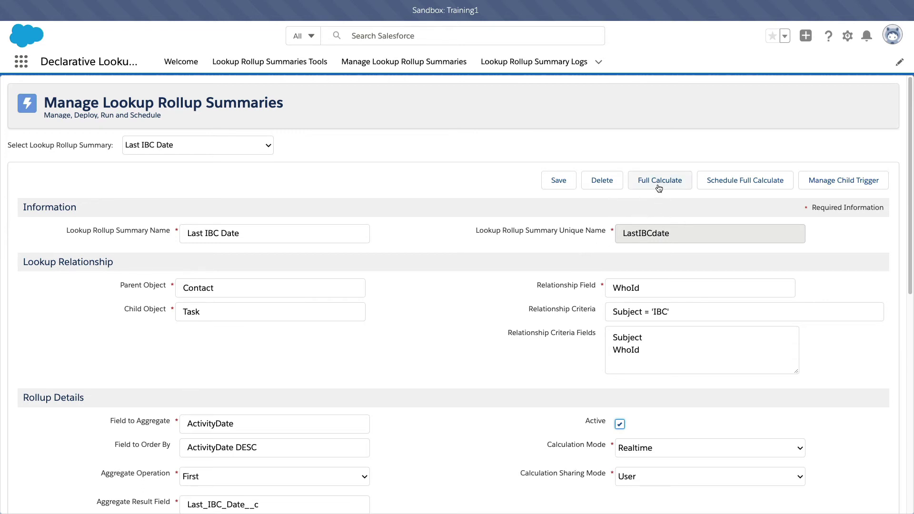
- Review the parent object, child object and relationship criteria of the Last IBC Date rollup
double_click(238, 289)
double_click(227, 307)
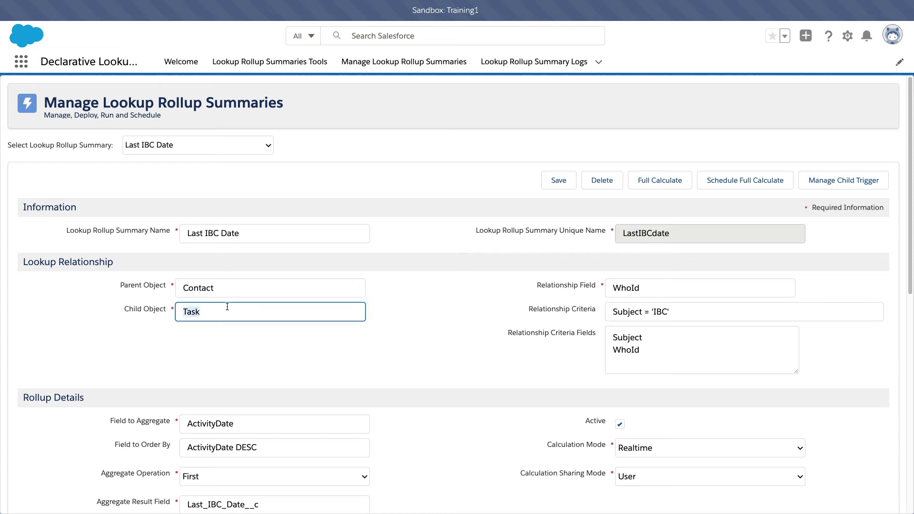
triple_click(674, 302)
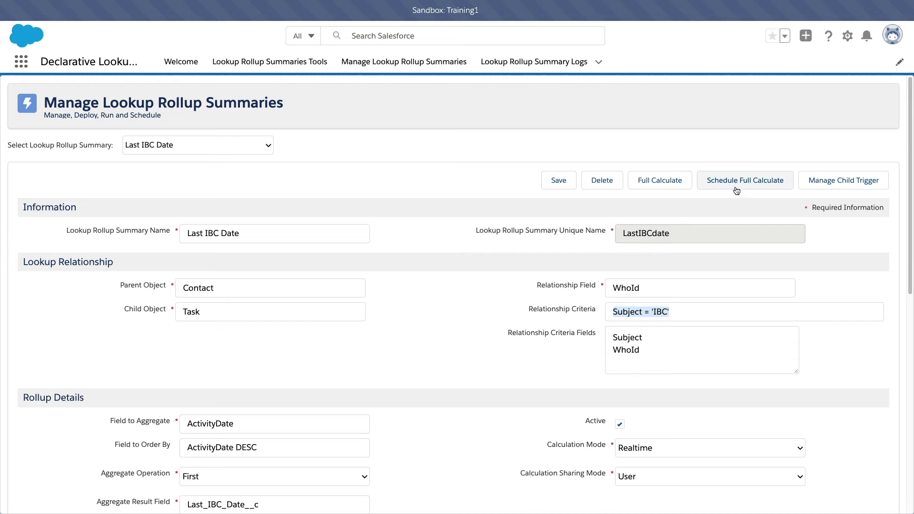
left_click(438, 207)
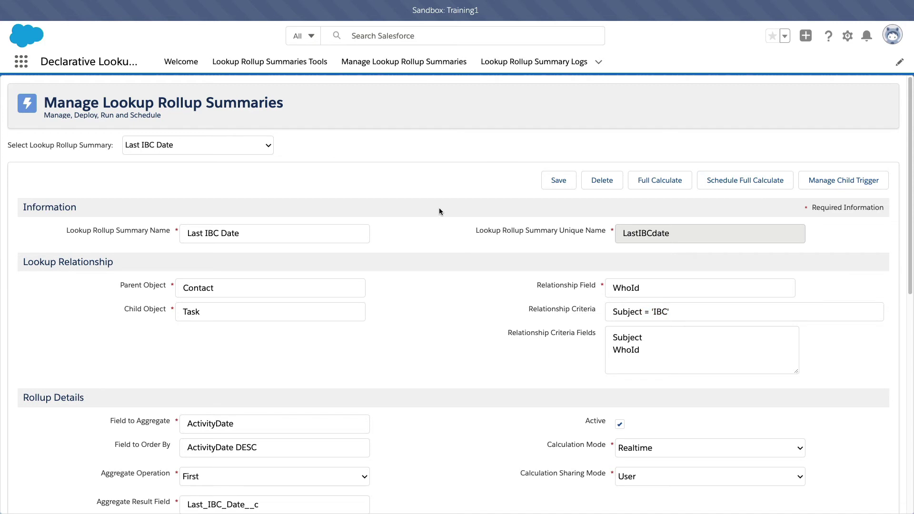
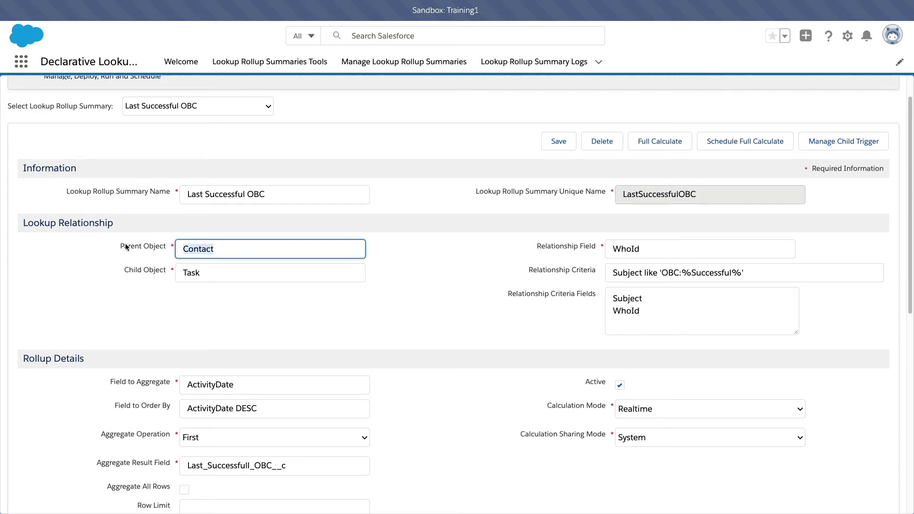
- Examine the parent and child objects and the subject matching operator in the Last Successful OBC rollup's criteria
double_click(189, 275)
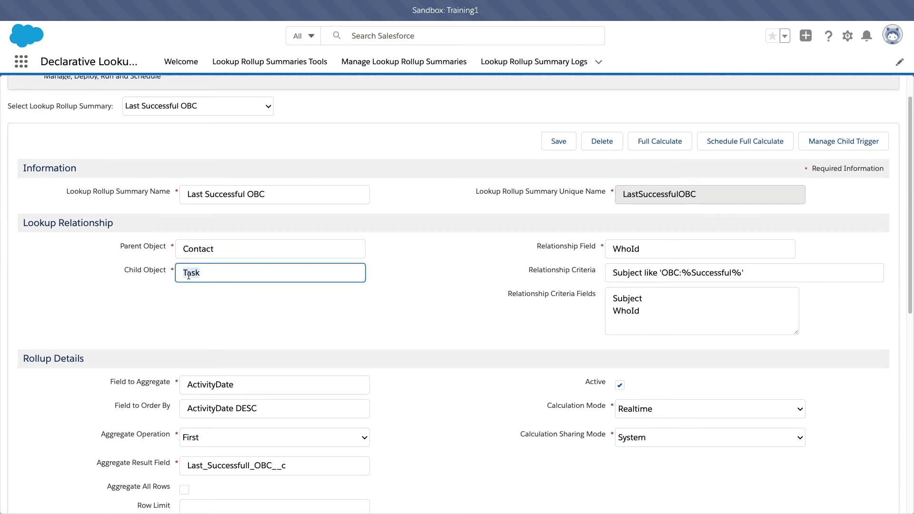
left_click(212, 318)
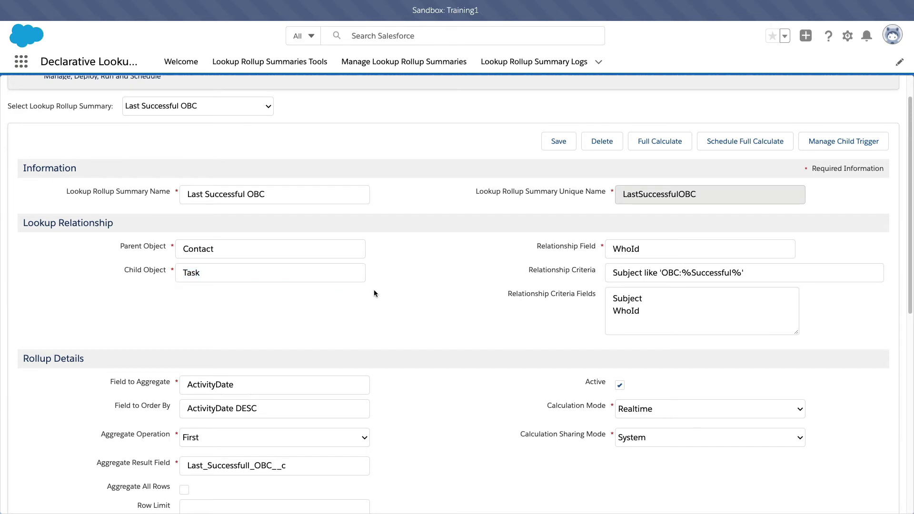
triple_click(628, 272)
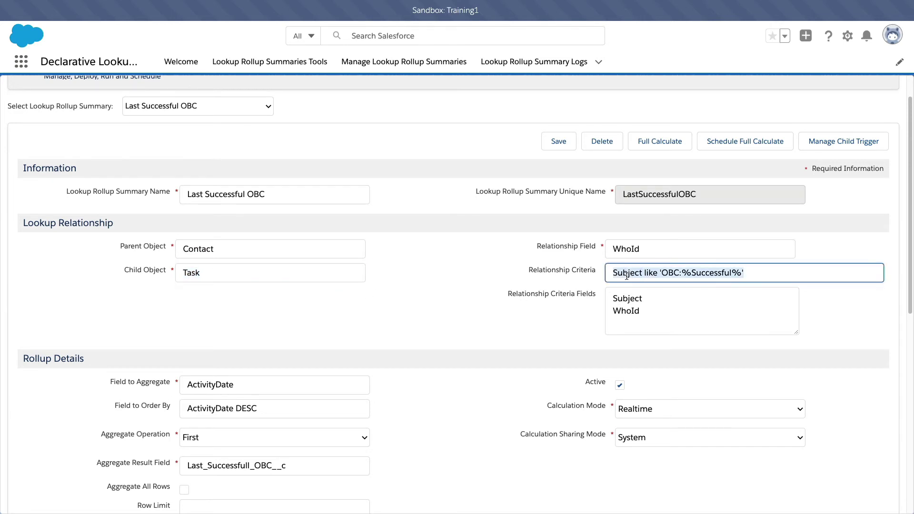
left_click(655, 272)
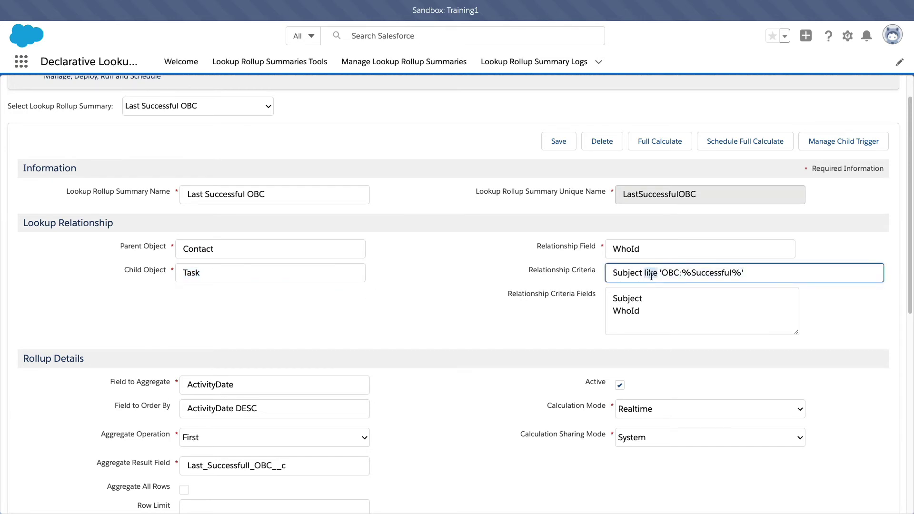
double_click(669, 273)
left_click(401, 272)
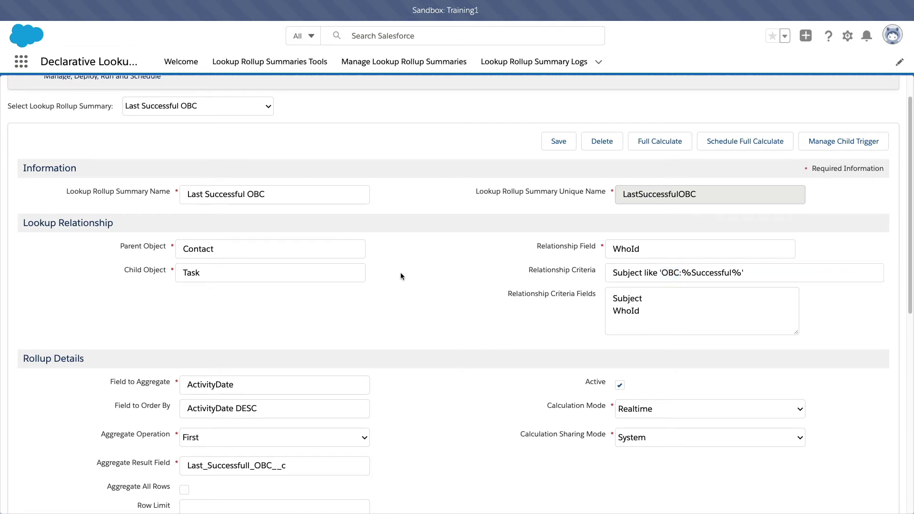
double_click(221, 252)
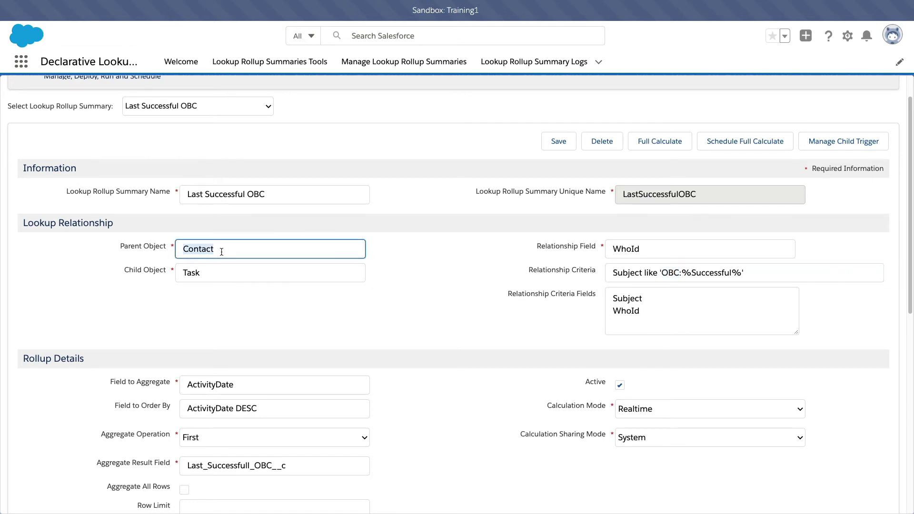
left_click(414, 268)
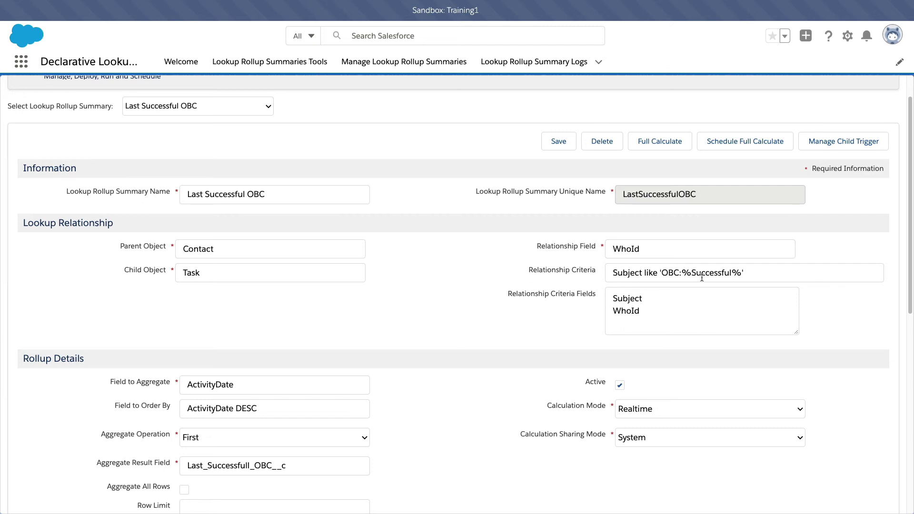
- Examine where the percent-sign wildcards sit in the Last Successful OBC rollup's relationship criteria
left_click(667, 271)
key("ctrl+a")
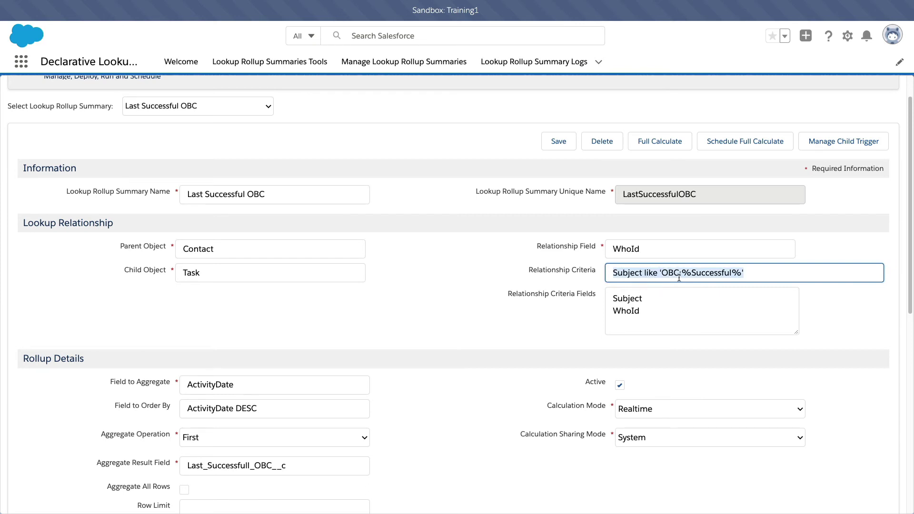
left_click(738, 273)
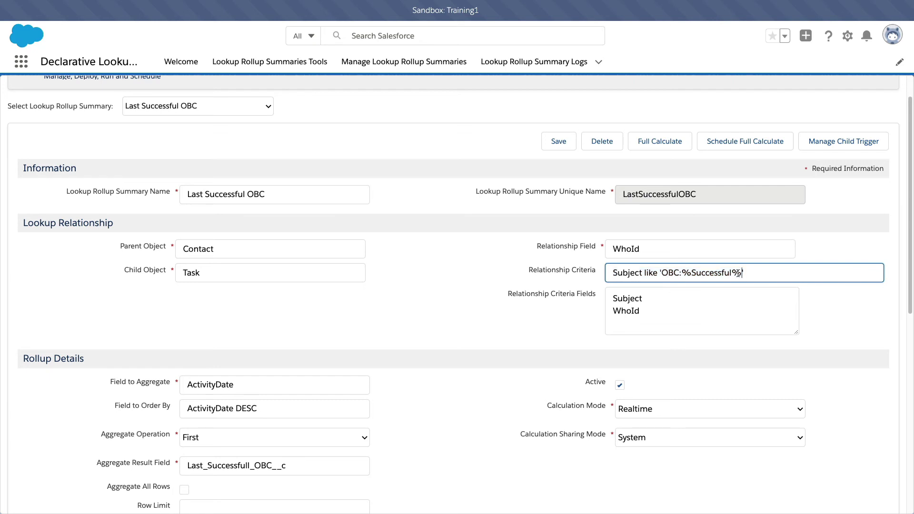
left_click_drag(738, 273, 732, 273)
left_click_drag(691, 273, 685, 274)
- Check the relationship criteria fields and the remaining rollup details of Last Successful OBC
left_click(667, 293)
double_click(634, 310)
left_click(438, 332)
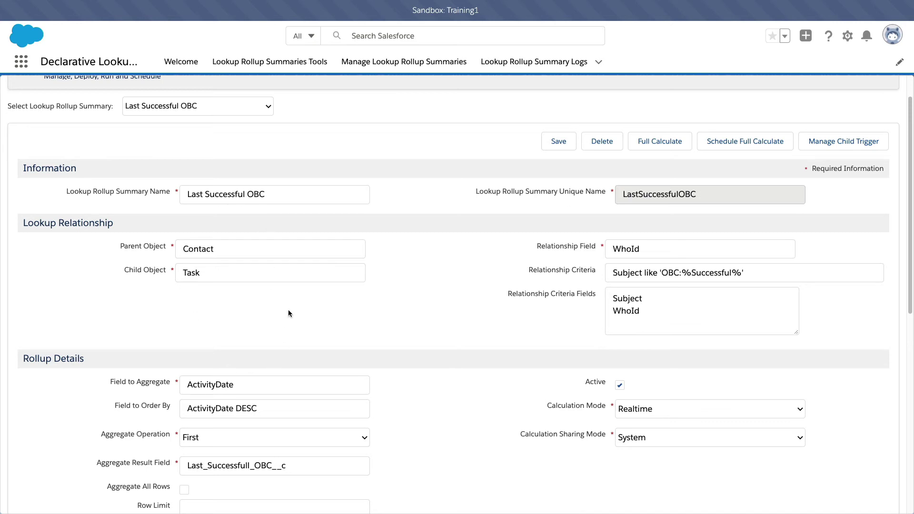
scroll(287, 309, "down", 3)
scroll(288, 309, "up", 5)
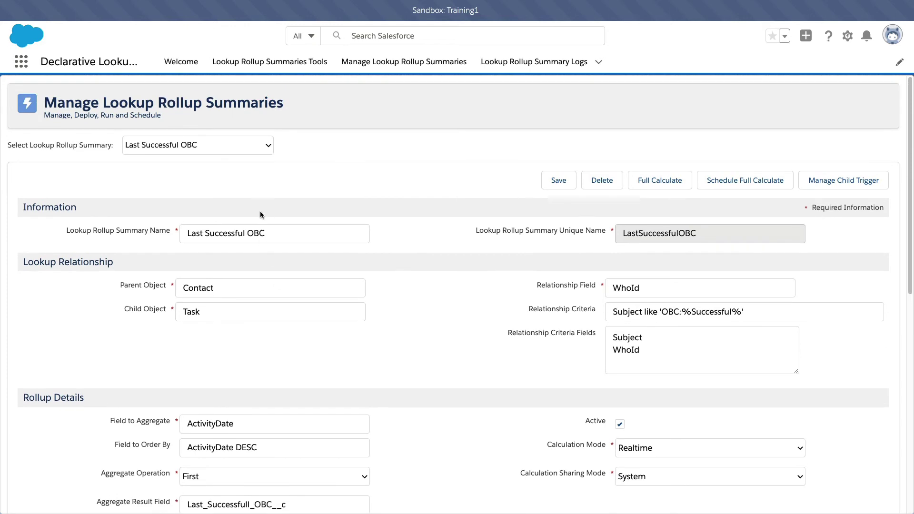
- Load the Last Inbound Activity - LIA rollup and examine its parent object, child object and aggregate result field
left_click(247, 146)
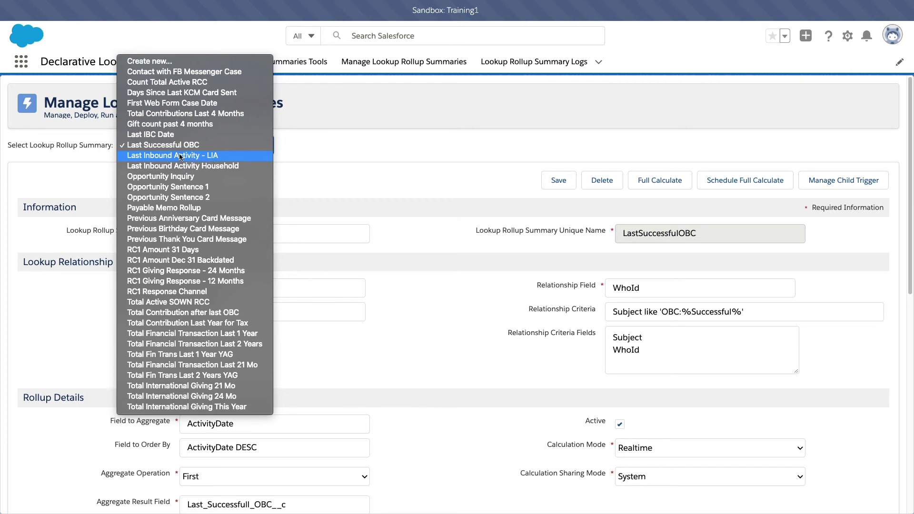
left_click(148, 156)
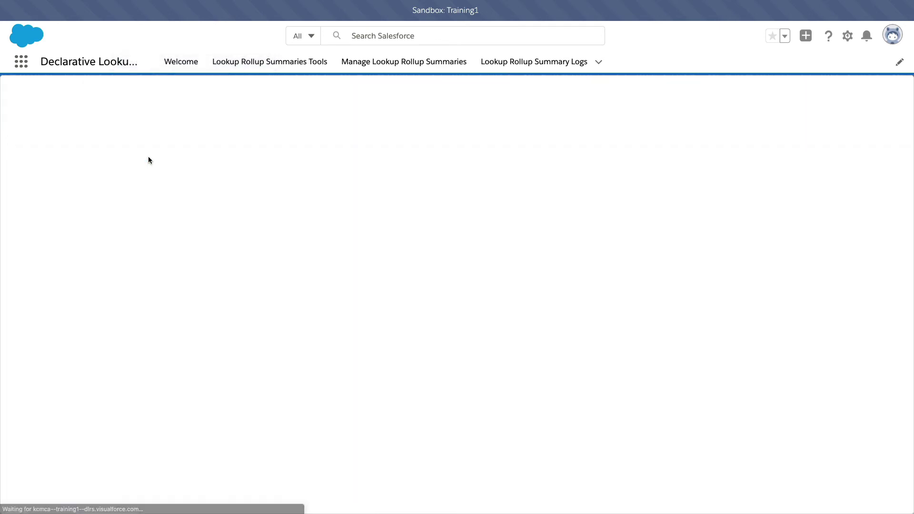
left_click(202, 288)
key("Tab")
scroll(219, 356, "down", 2)
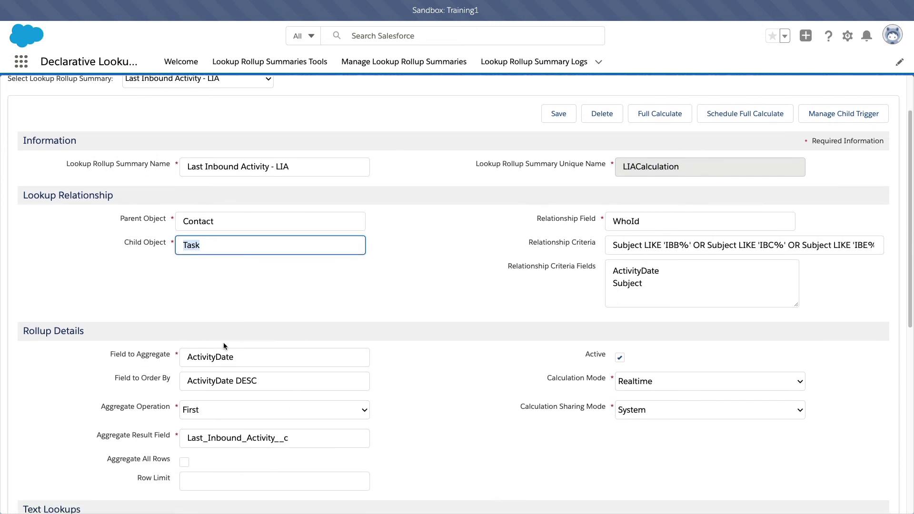
double_click(231, 437)
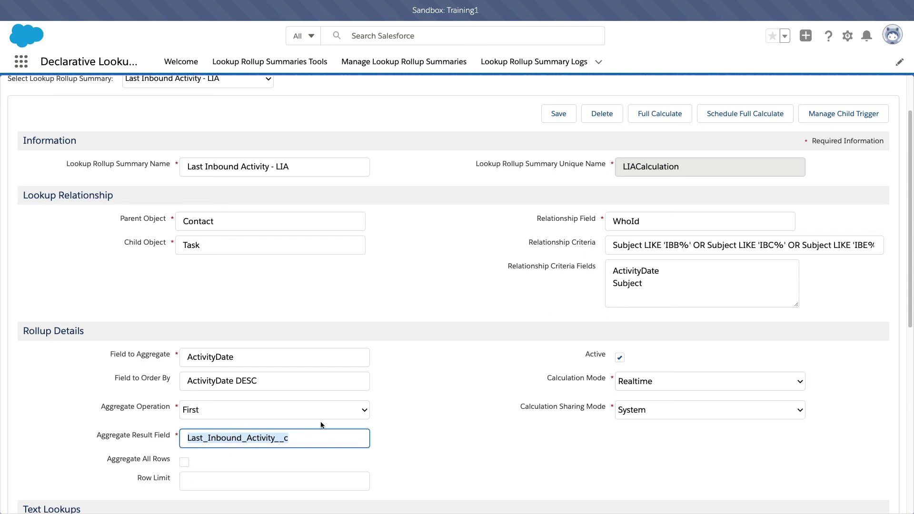
left_click(436, 348)
- Examine the relationship criteria of the Last Inbound Activity - LIA rollup
scroll(435, 348, "up", 2)
left_click(669, 307)
double_click(668, 308)
key("ctrl+a")
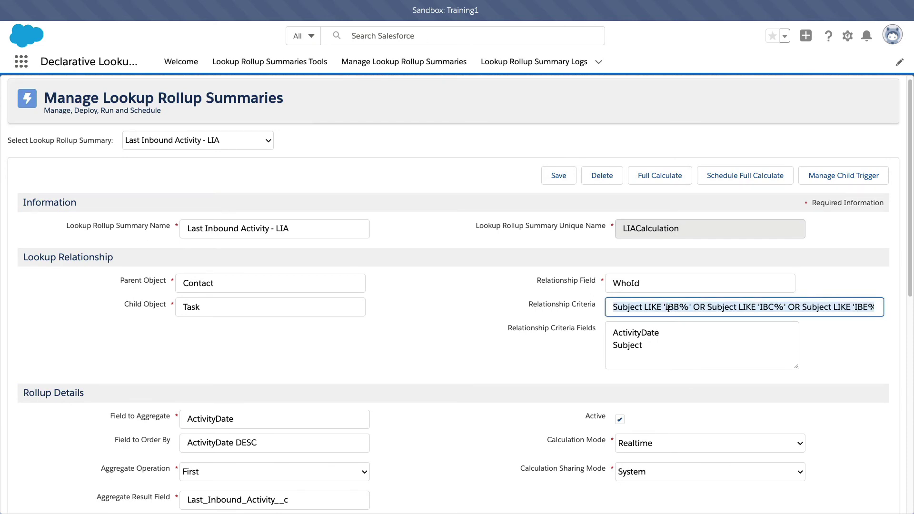
left_click(656, 307)
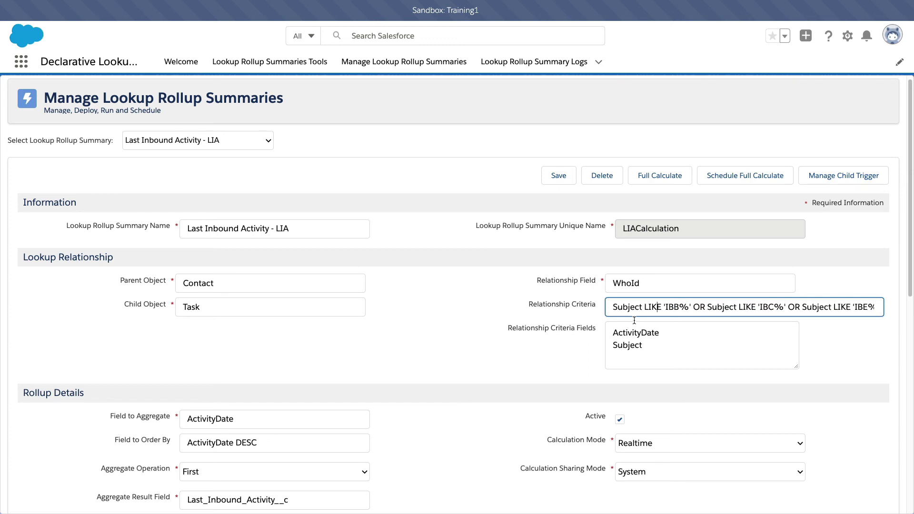
- Go through the IBB, IBC, IBE and IBL subject conditions in the Last Inbound Activity - LIA rollup's relationship criteria
double_click(670, 307)
scroll(672, 309, "right", 3)
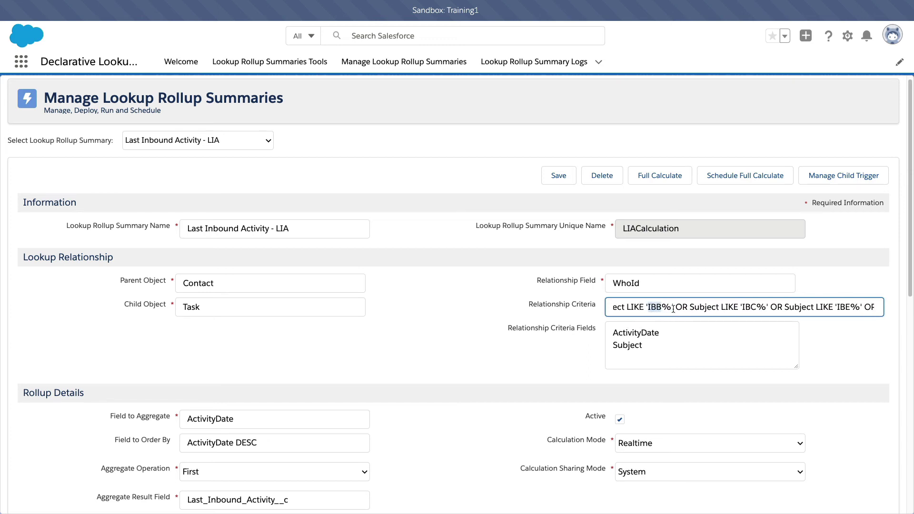
double_click(704, 307)
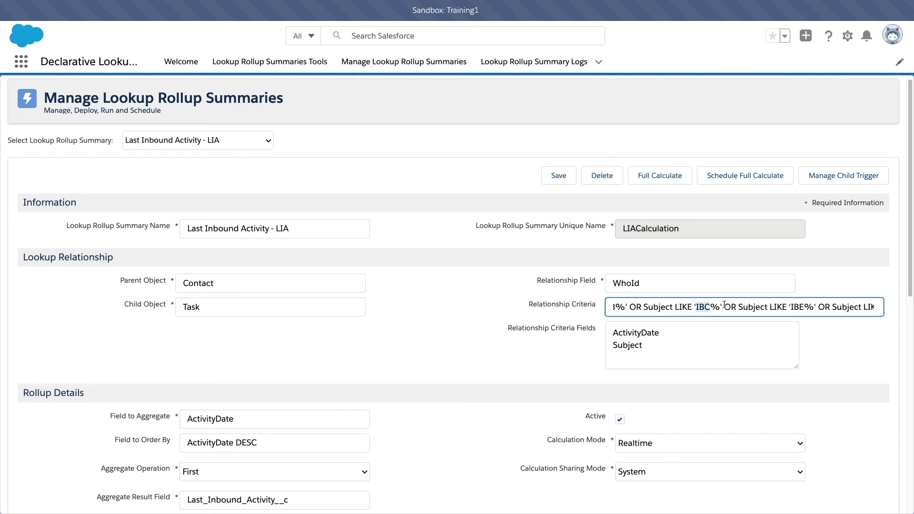
scroll(745, 306, "right", 1)
double_click(749, 306)
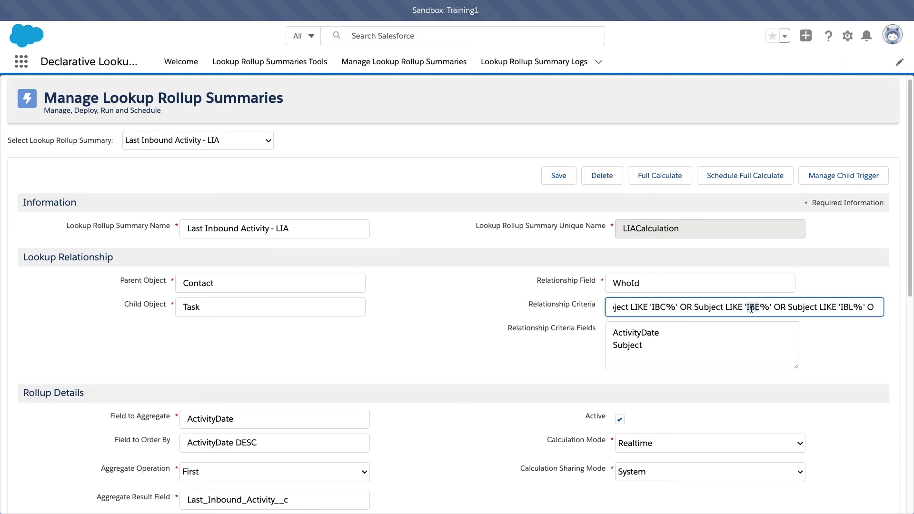
scroll(802, 310, "right", 1)
scroll(802, 310, "right", 1)
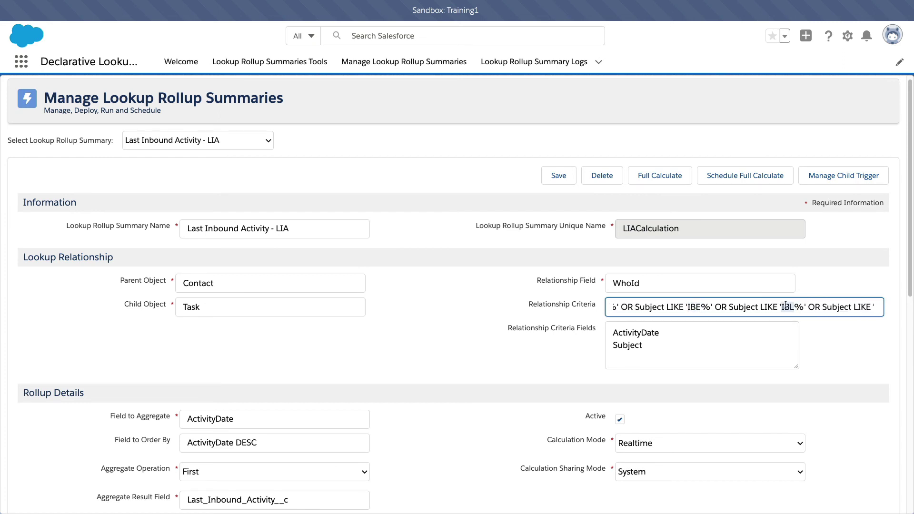
- Check the remaining subject conditions, from IBR through IBW and IBM to IBDAC, in the same relationship criteria
triple_click(813, 308)
left_click(851, 308)
scroll(832, 307, "right", 2)
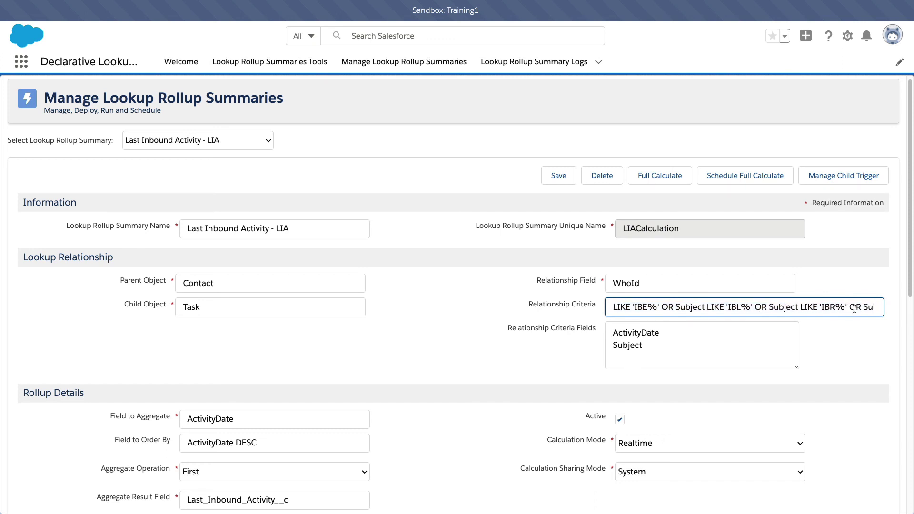
scroll(822, 307, "right", 2)
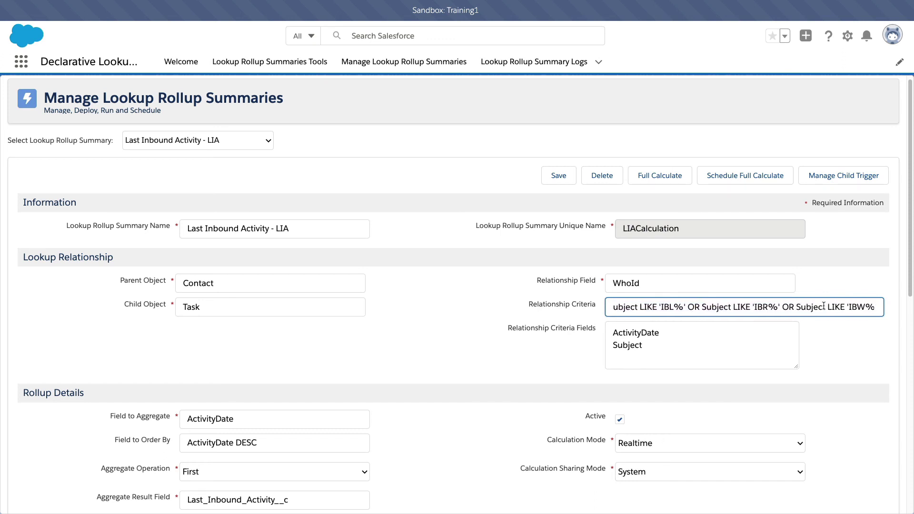
double_click(848, 307)
scroll(830, 307, "right", 3)
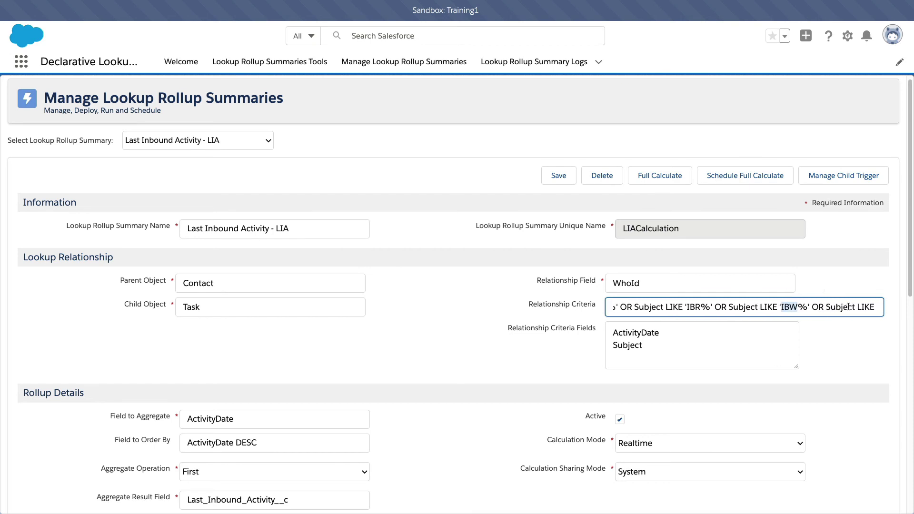
left_click_drag(810, 308, 820, 308)
scroll(826, 311, "right", 3)
double_click(841, 307)
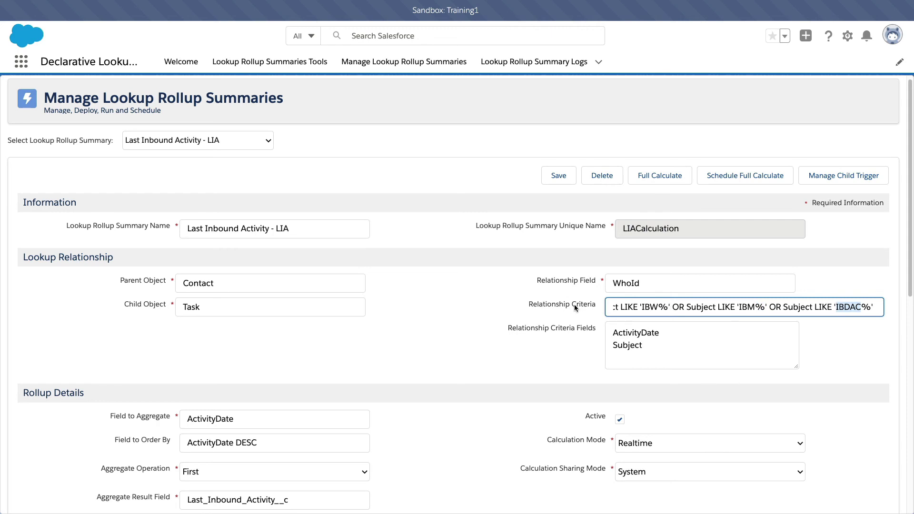
left_click(417, 297)
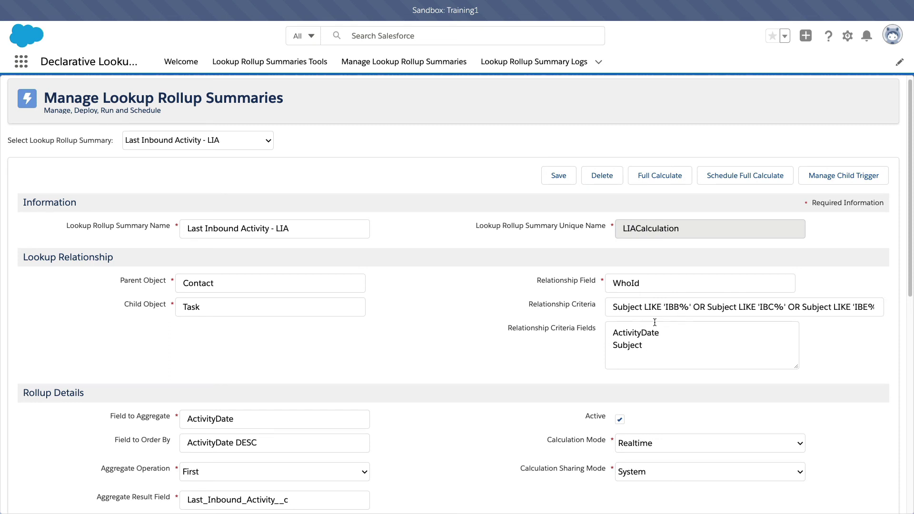
- Review the LIA rollup's rollup details, description and advanced settings, and look over the list of existing rollup summaries
scroll(444, 341, "down", 1)
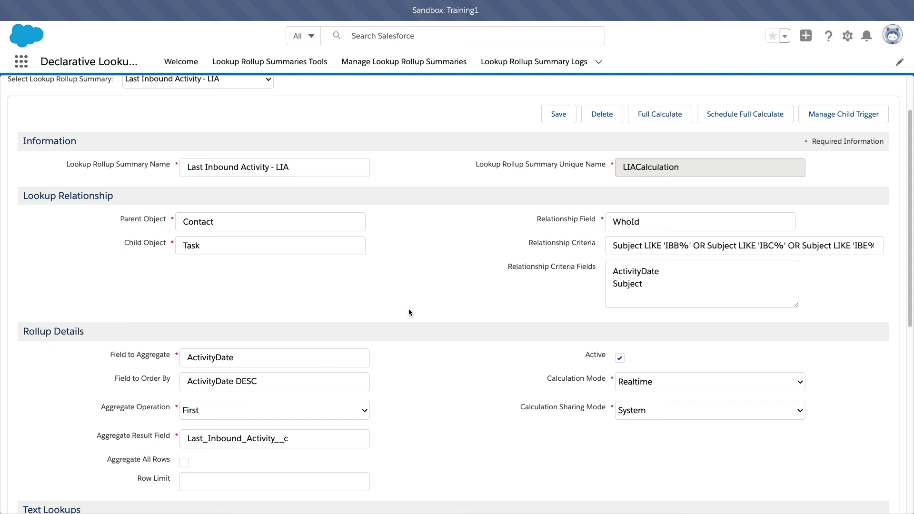
scroll(408, 312, "down", 8)
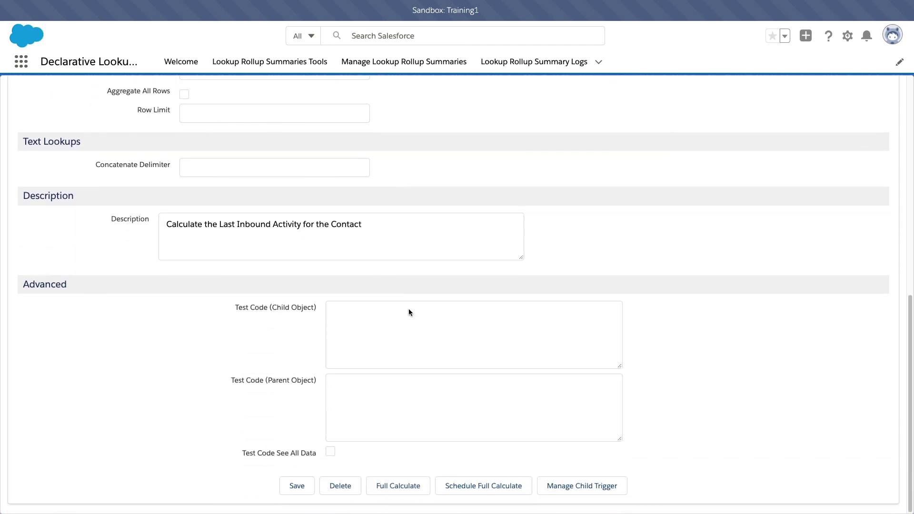
scroll(408, 312, "up", 9)
scroll(409, 312, "up", 1)
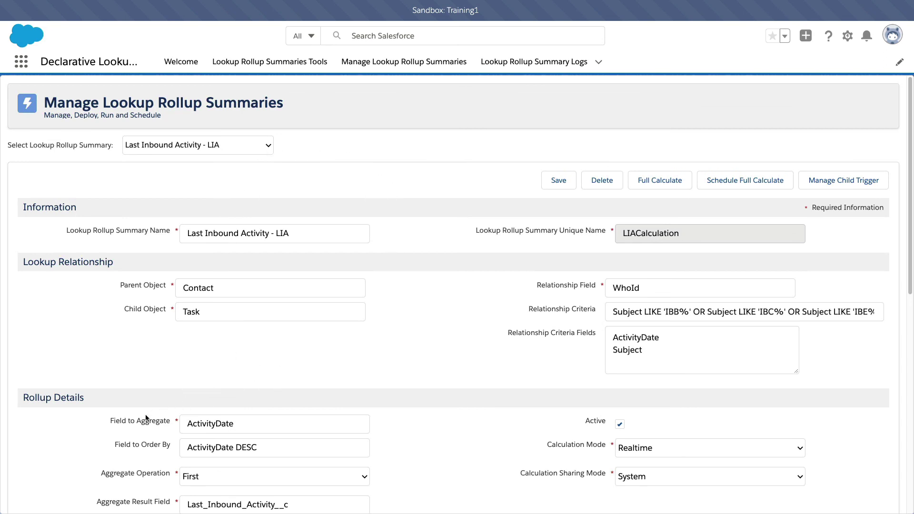
left_click(227, 146)
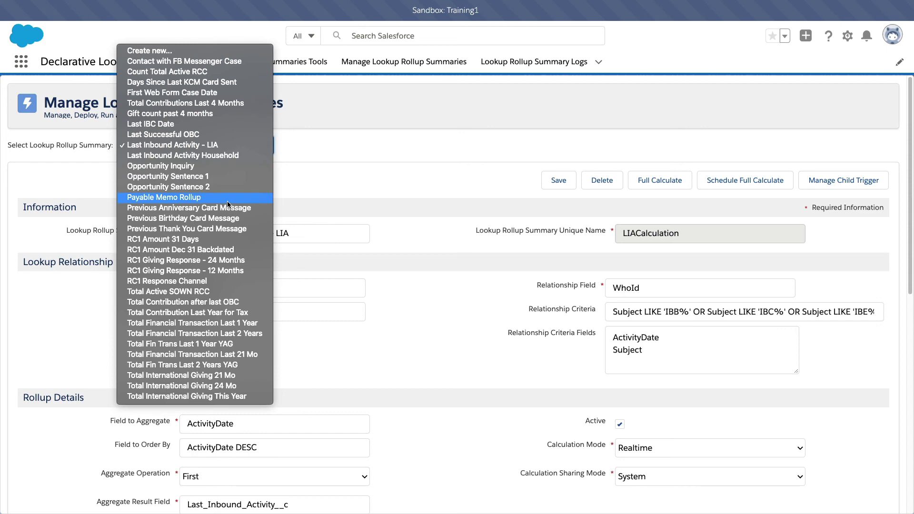
left_click(358, 180)
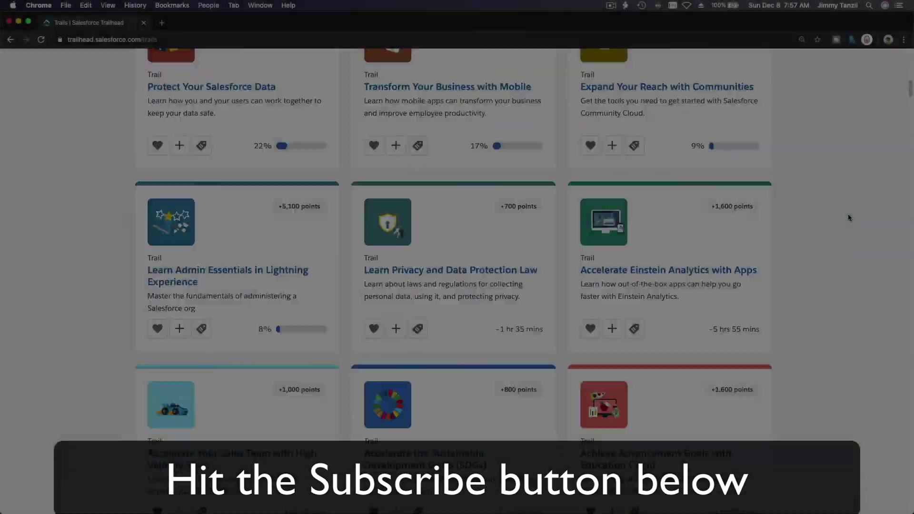
scroll(848, 217, "down", 20)
scroll(848, 218, "down", 15)
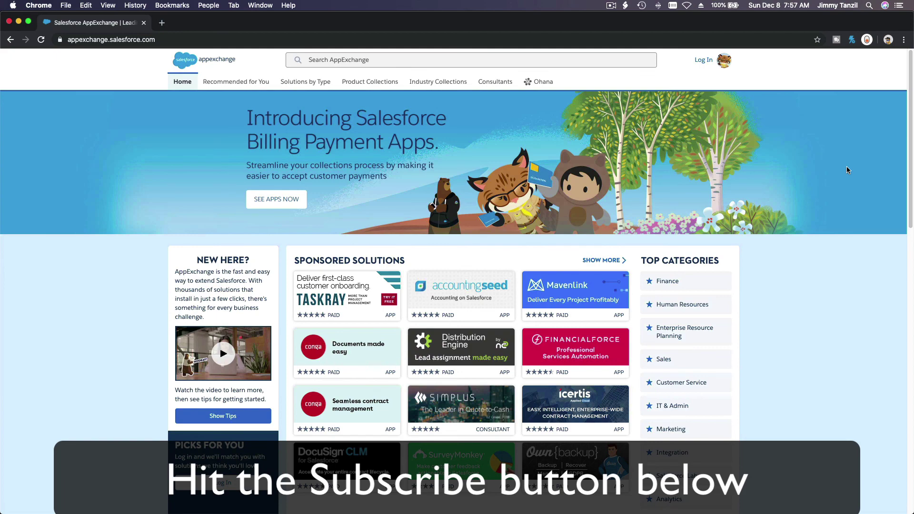
scroll(847, 170, "down", 10)
scroll(846, 170, "down", 5)
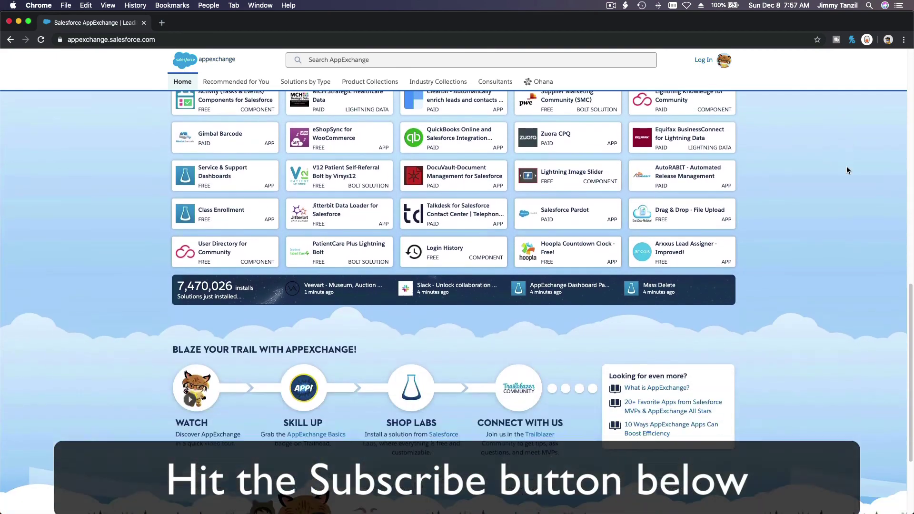